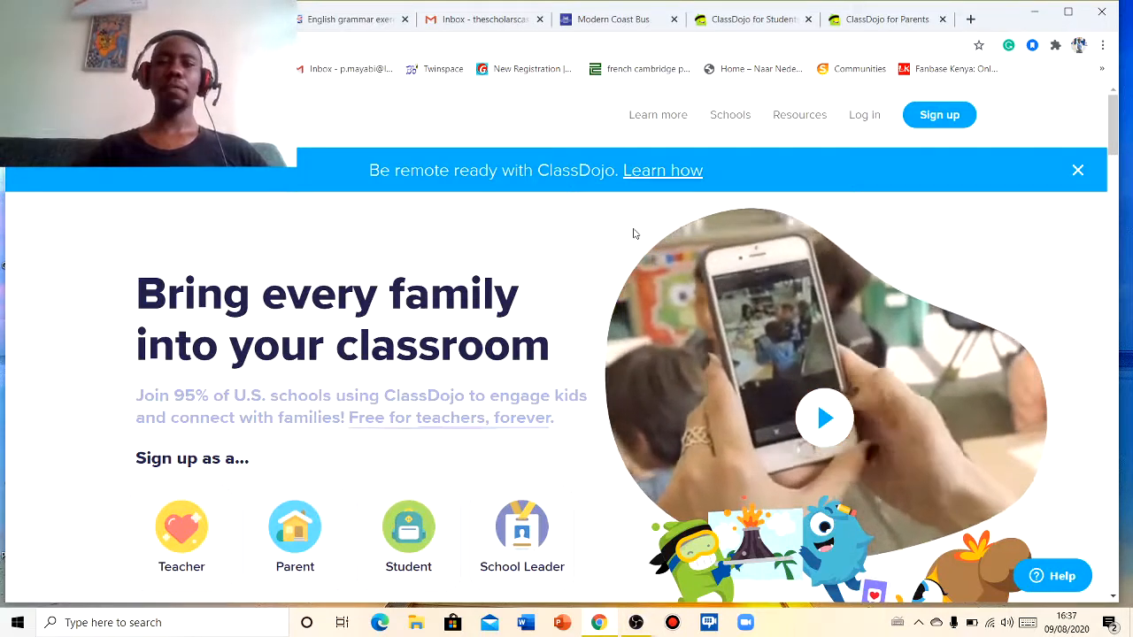
- Log in to ClassDojo as a teacher using a saved account's e-mail and password
{"action": "left_click", "coordinate": [865, 115]}
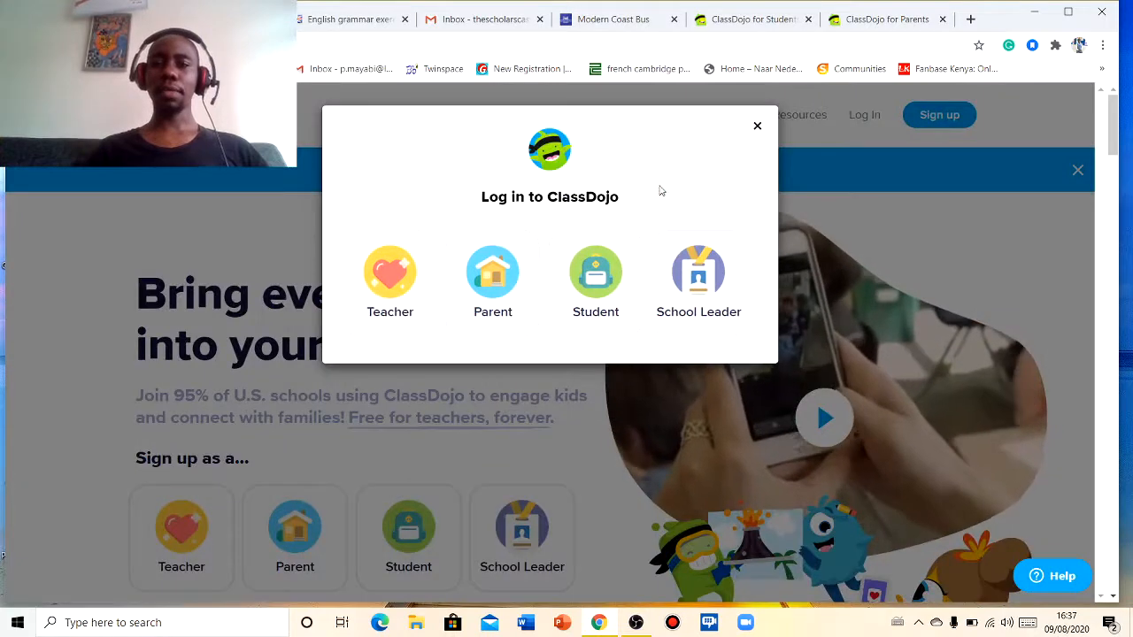
{"action": "left_click", "coordinate": [409, 271]}
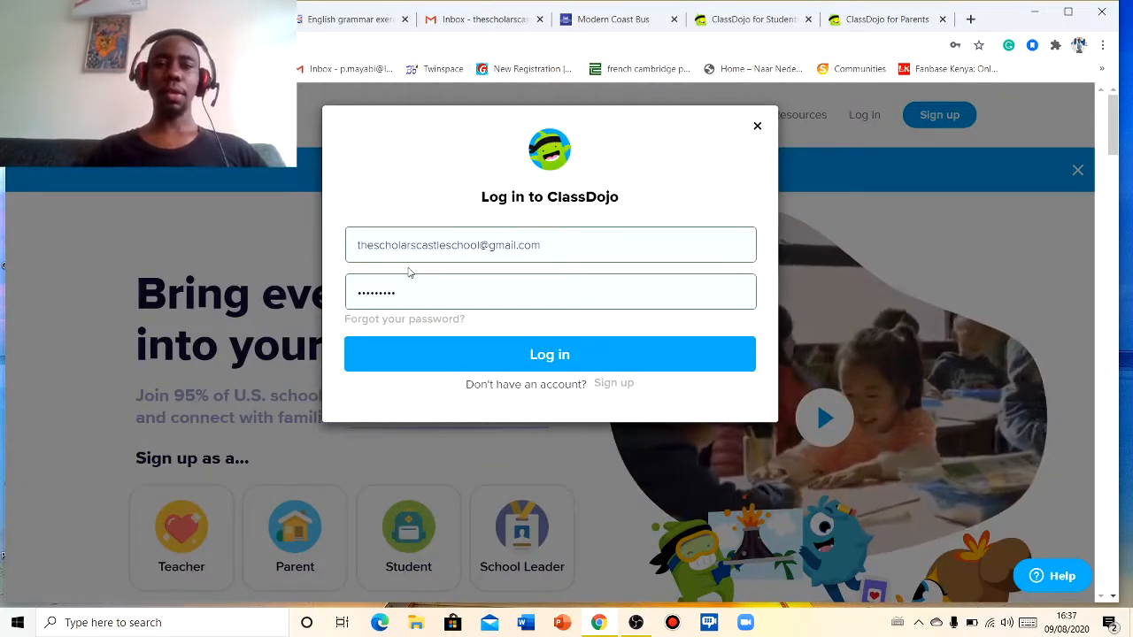
{"action": "left_click", "coordinate": [552, 246]}
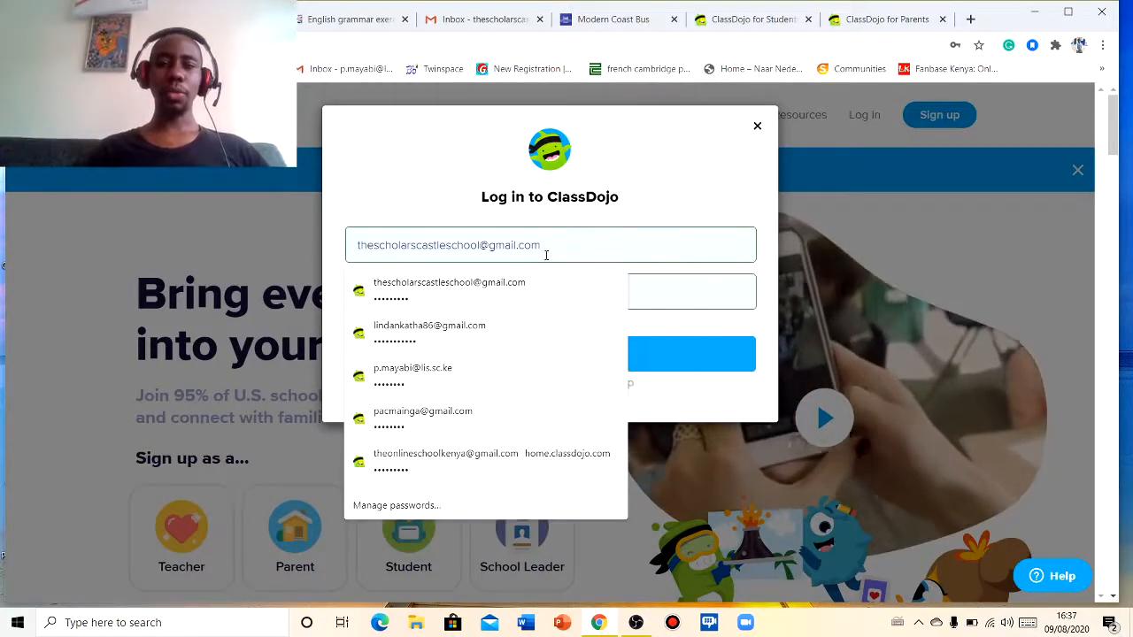
{"action": "left_click", "coordinate": [416, 335]}
{"action": "left_click", "coordinate": [505, 355]}
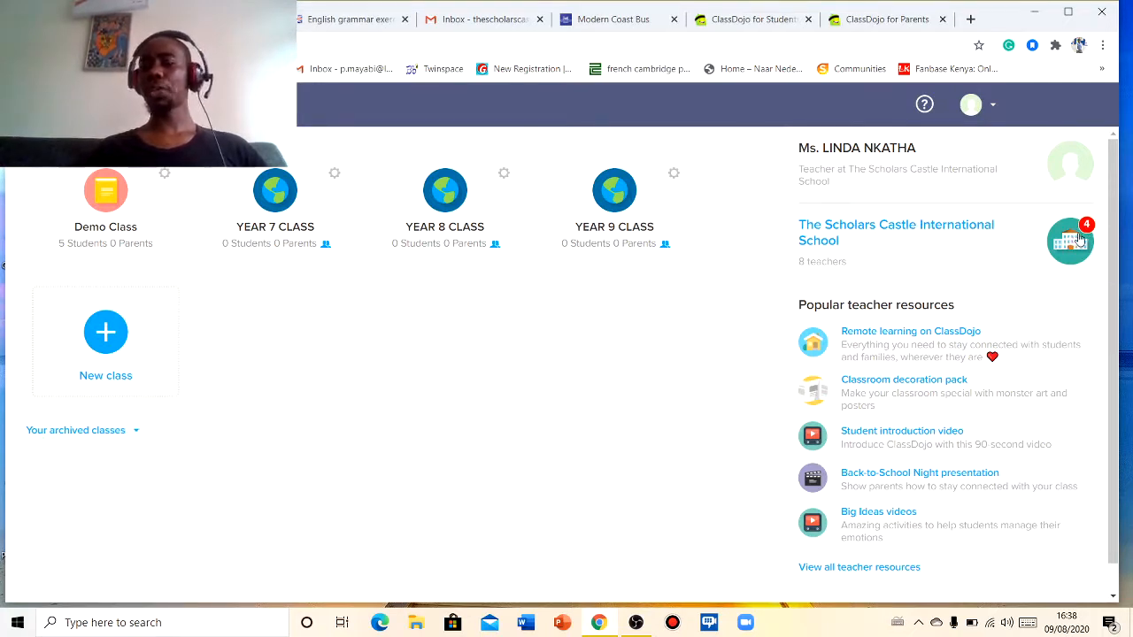
- Open The Scholars Castle International School page and view its notifications
{"action": "left_click", "coordinate": [962, 231]}
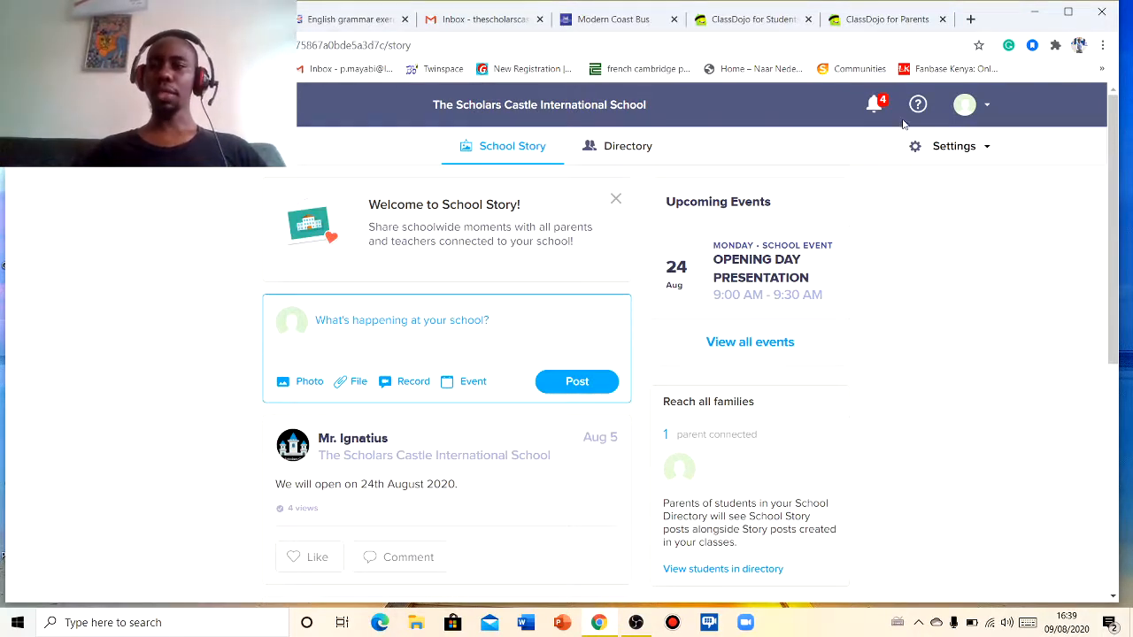
{"action": "left_click", "coordinate": [877, 106]}
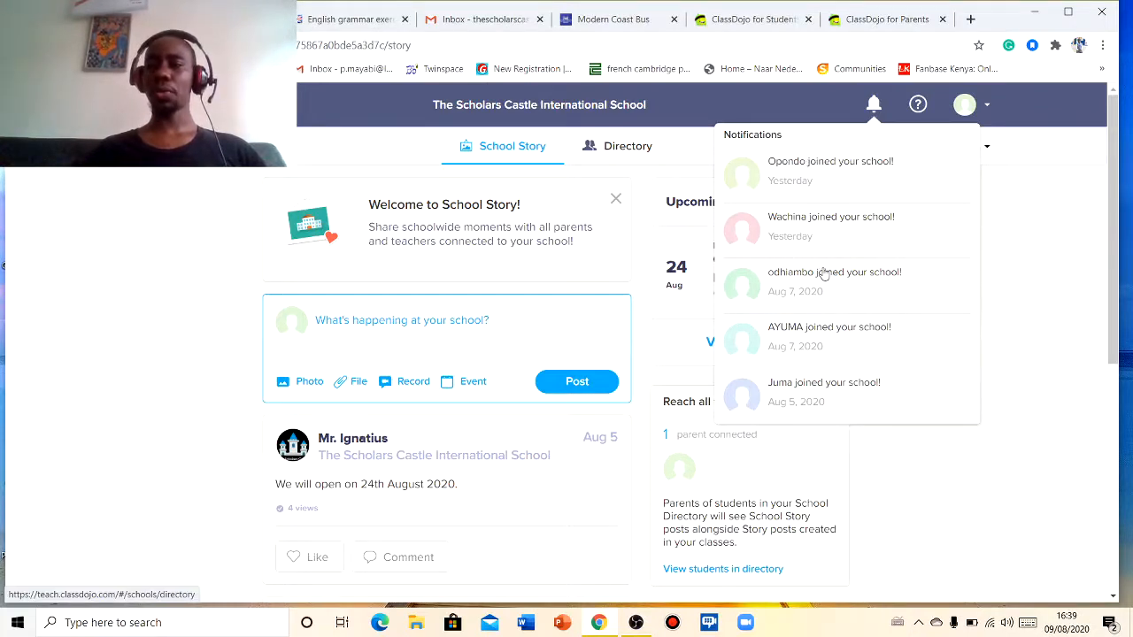
{"action": "left_click", "coordinate": [874, 107]}
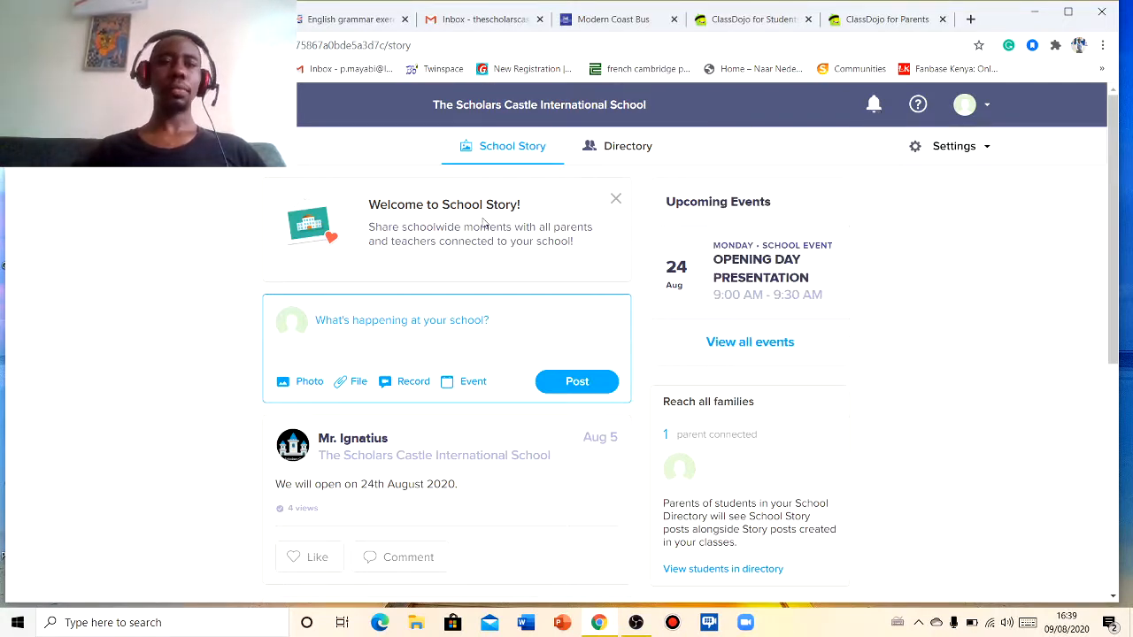
- Open Demo Class and give Denzel a positive Working hard point
{"action": "left_click", "coordinate": [159, 105]}
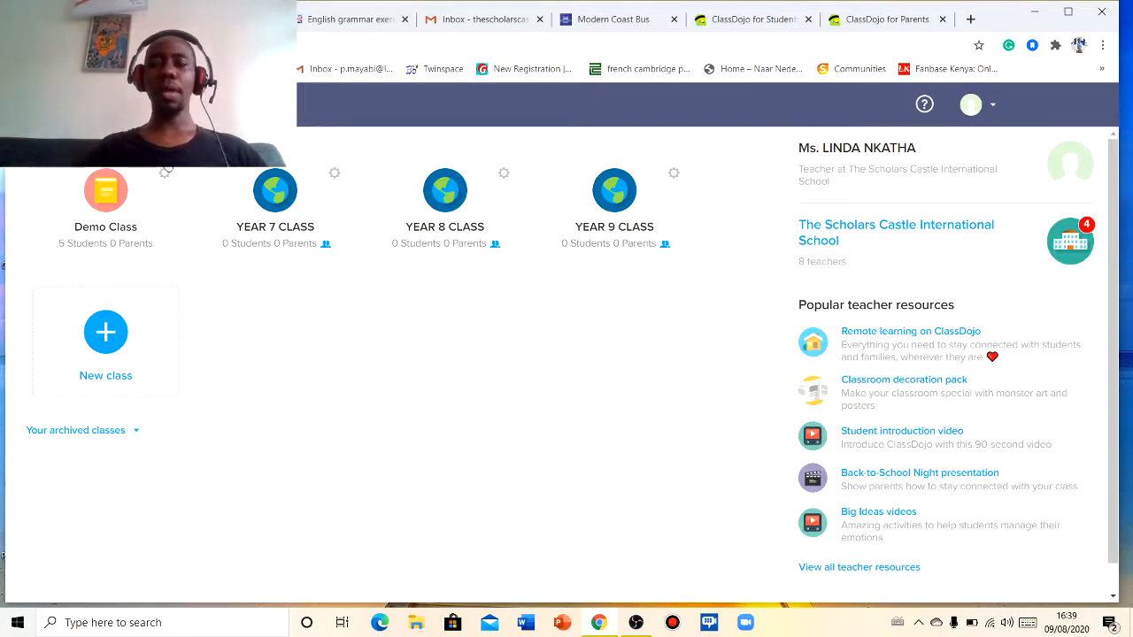
{"action": "left_click", "coordinate": [100, 207]}
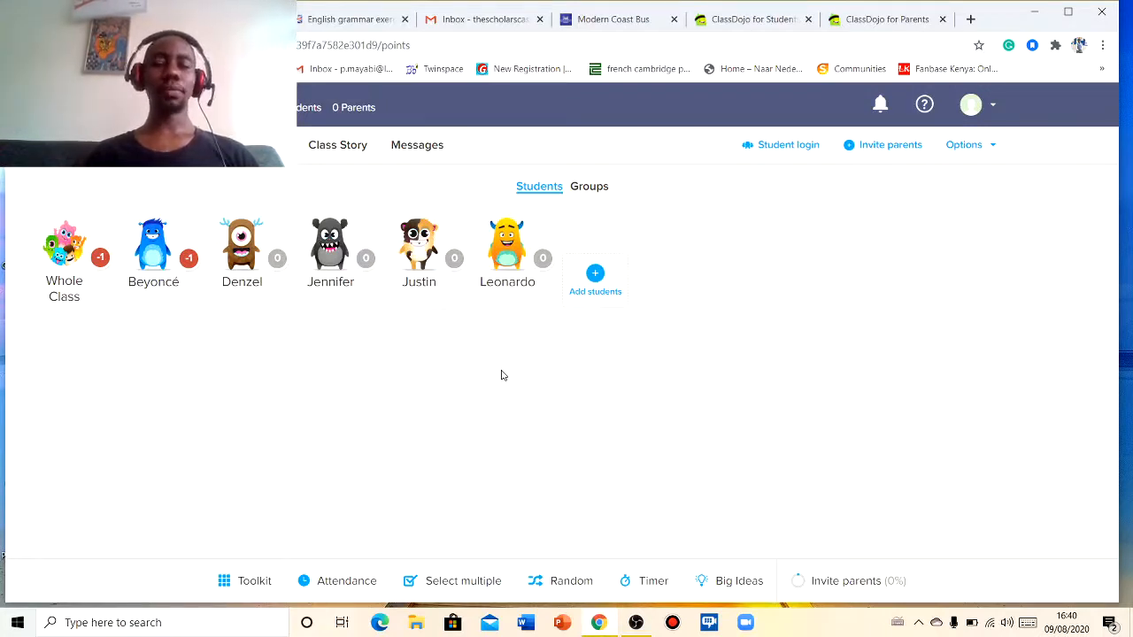
{"action": "left_click", "coordinate": [245, 252]}
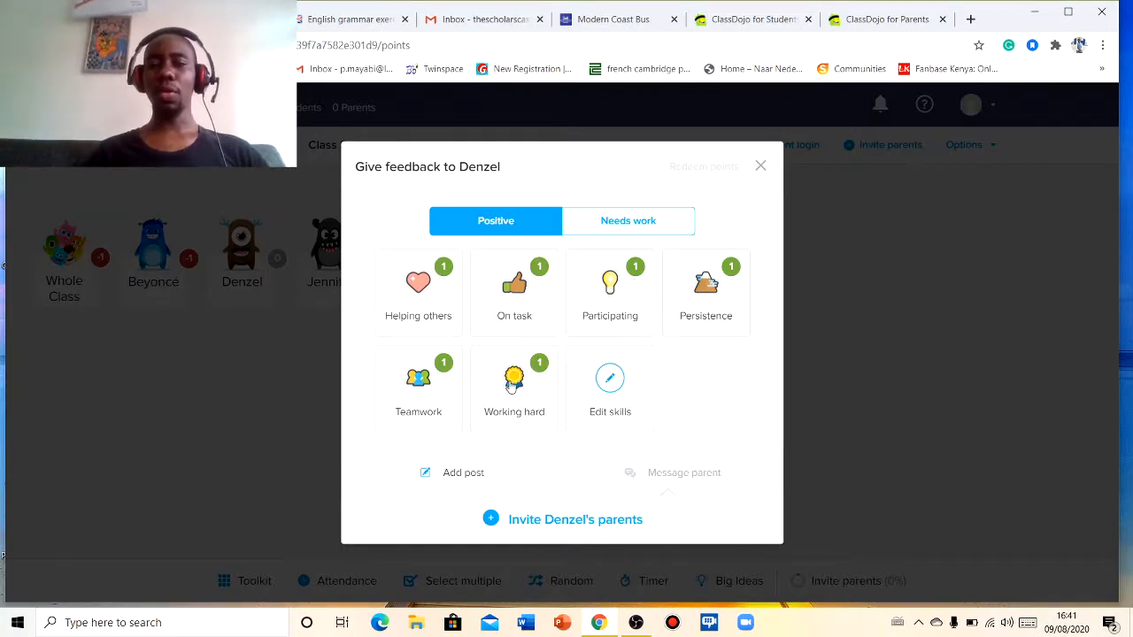
{"action": "left_click", "coordinate": [510, 386]}
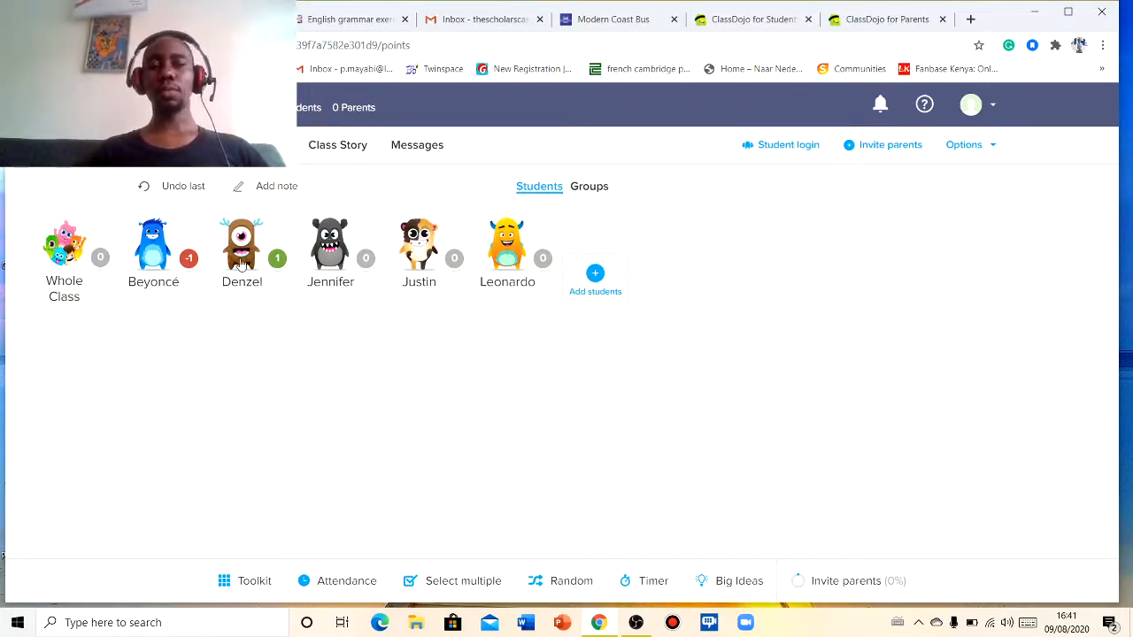
- Write a parent note for Denzel: 'Has been consistent in the field and does all the tasks assigned to him'
{"action": "left_click", "coordinate": [274, 188]}
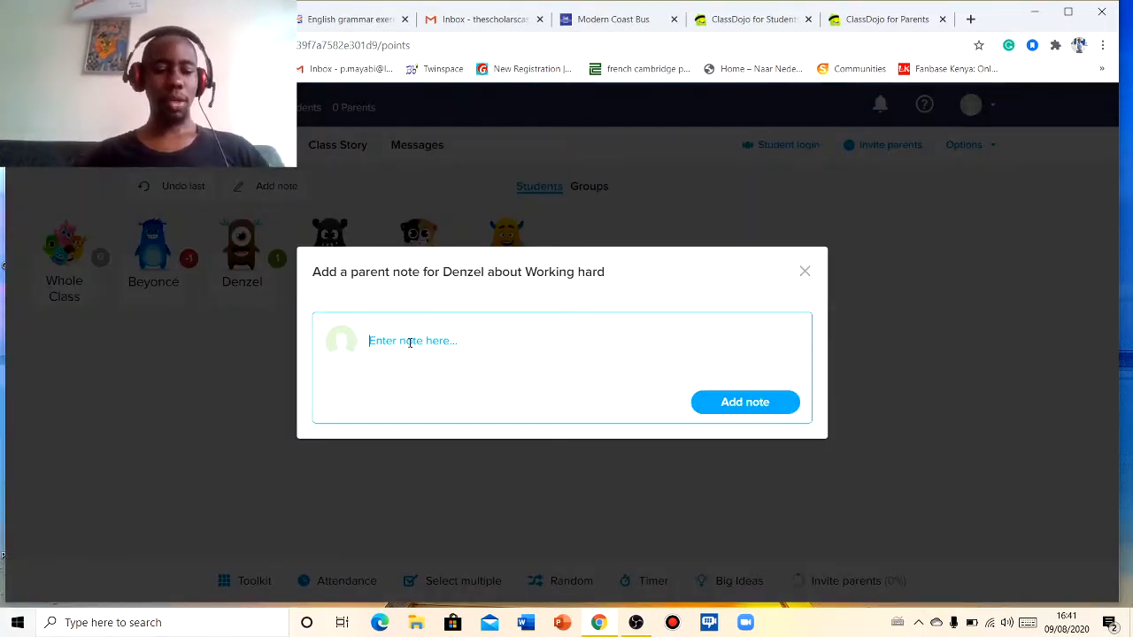
{"action": "type", "text": "Has "}
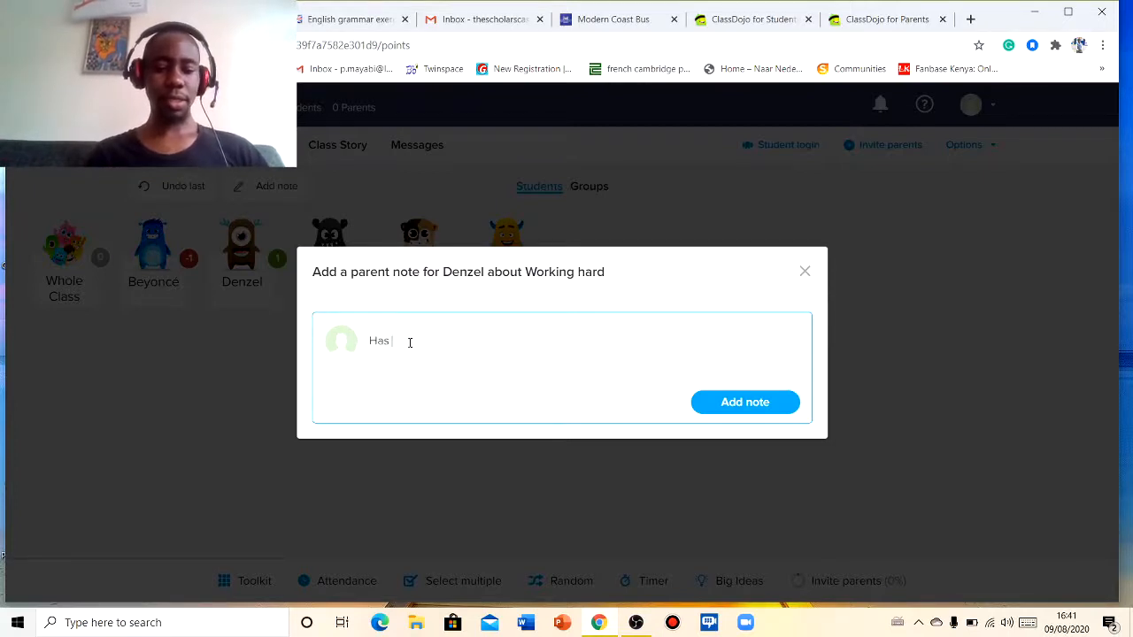
{"action": "type", "text": "been c"}
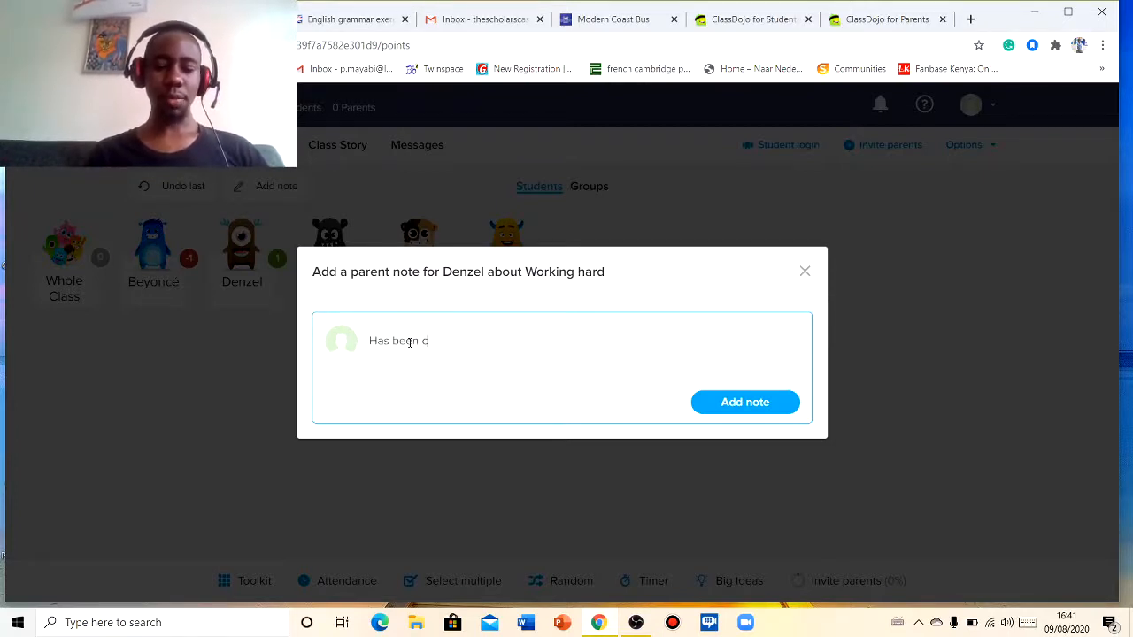
{"action": "type", "text": "onsisn"}
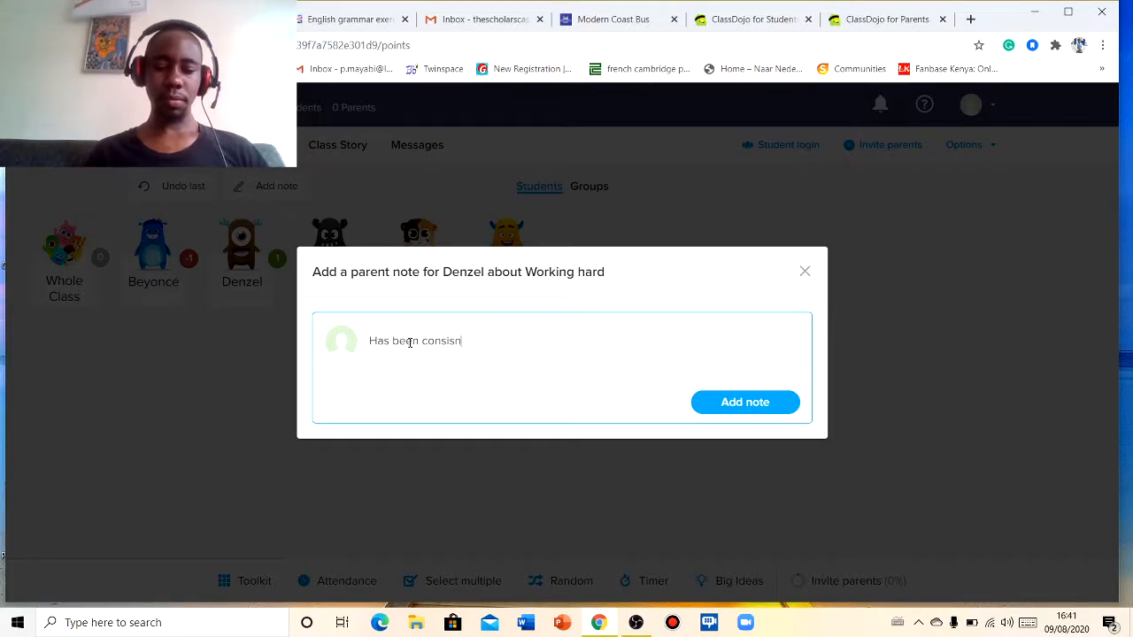
{"action": "key", "text": "BackSpace"}
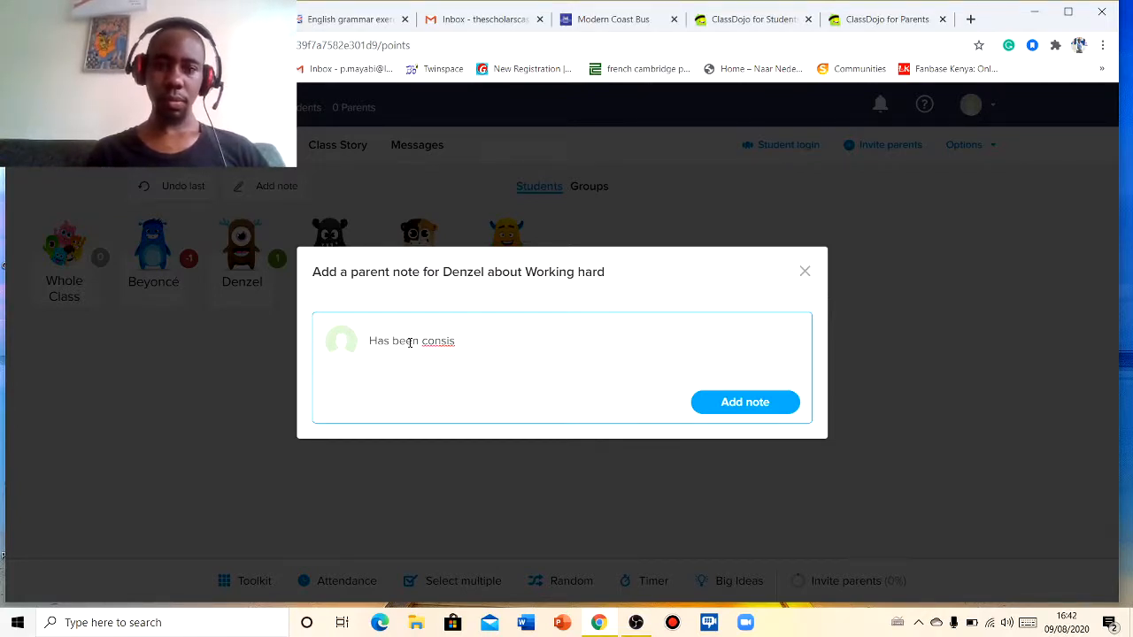
{"action": "key", "text": "BackSpace"}
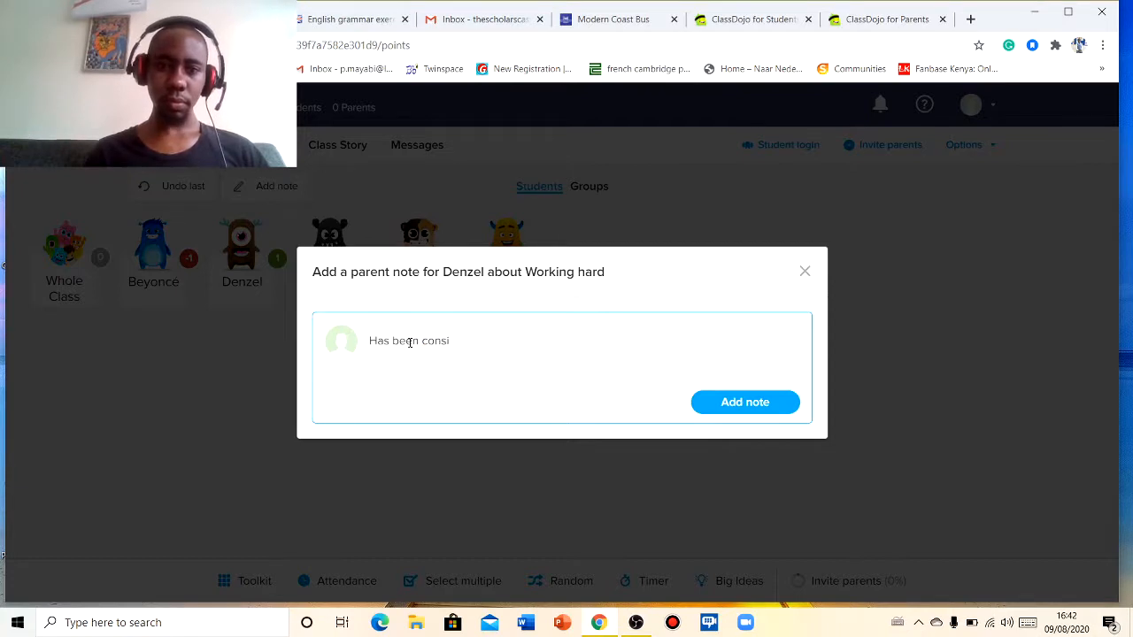
{"action": "type", "text": "stent"}
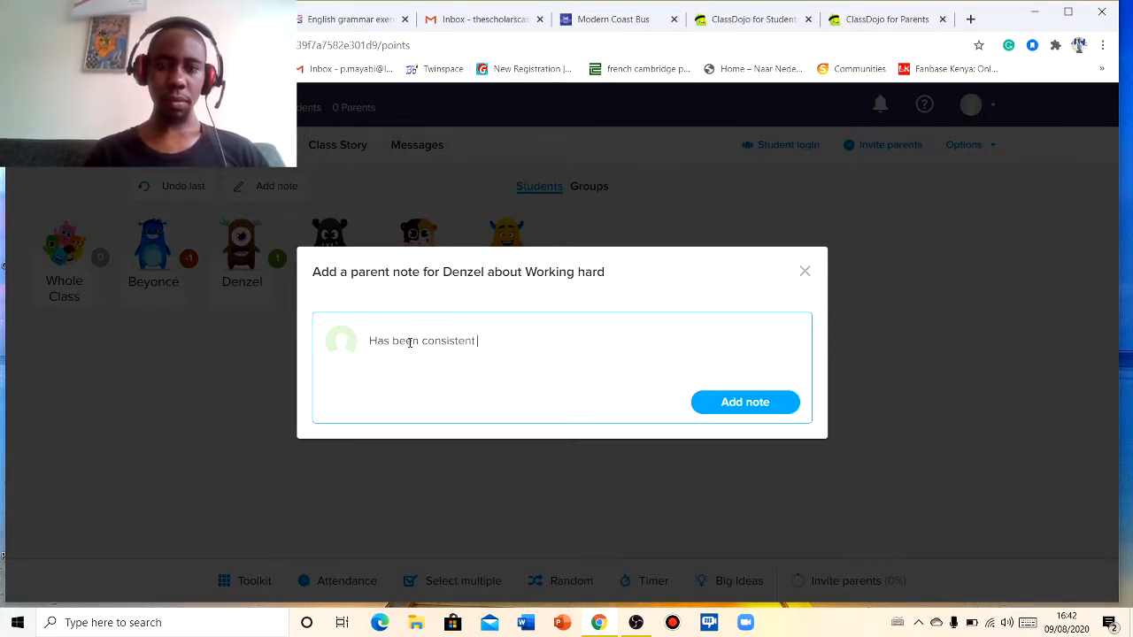
{"action": "type", "text": " in the"}
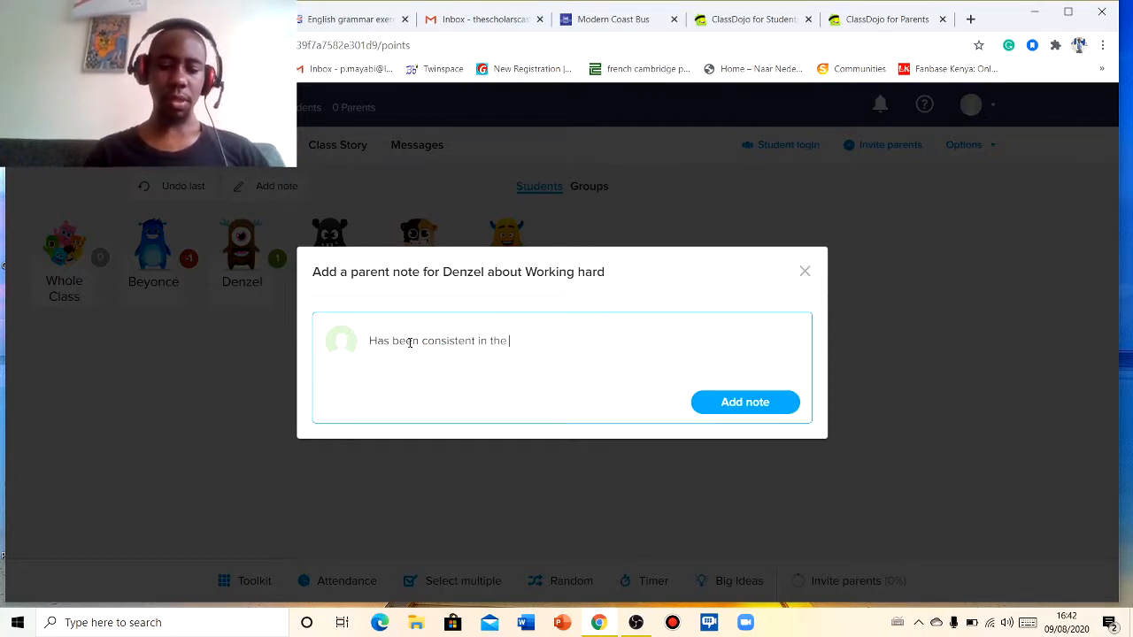
{"action": "type", "text": " field"}
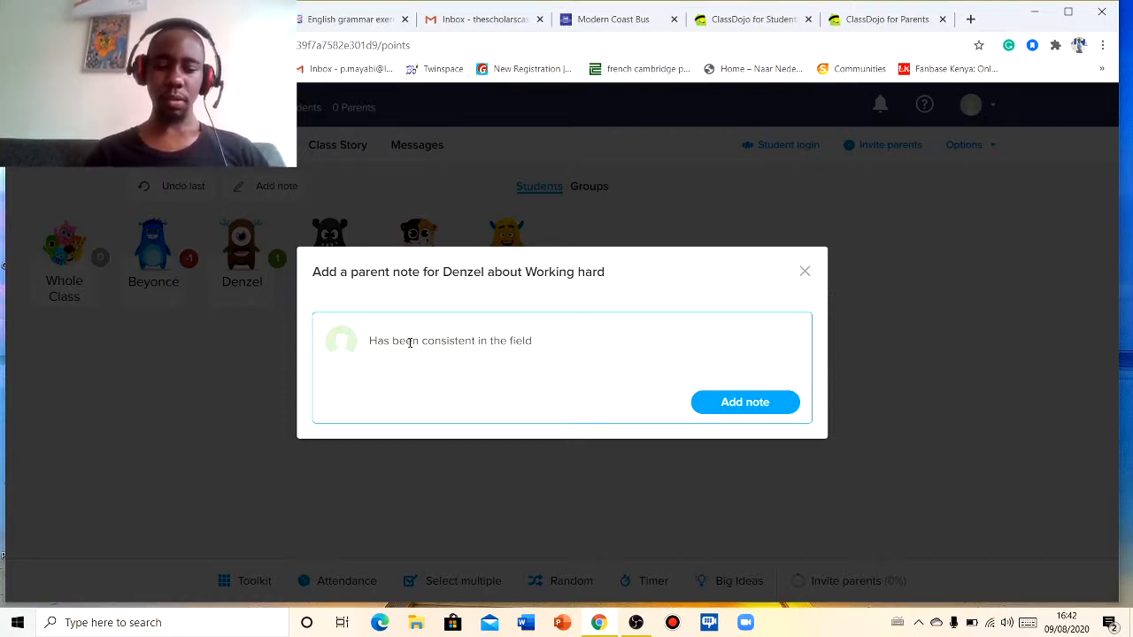
{"action": "type", "text": " and"}
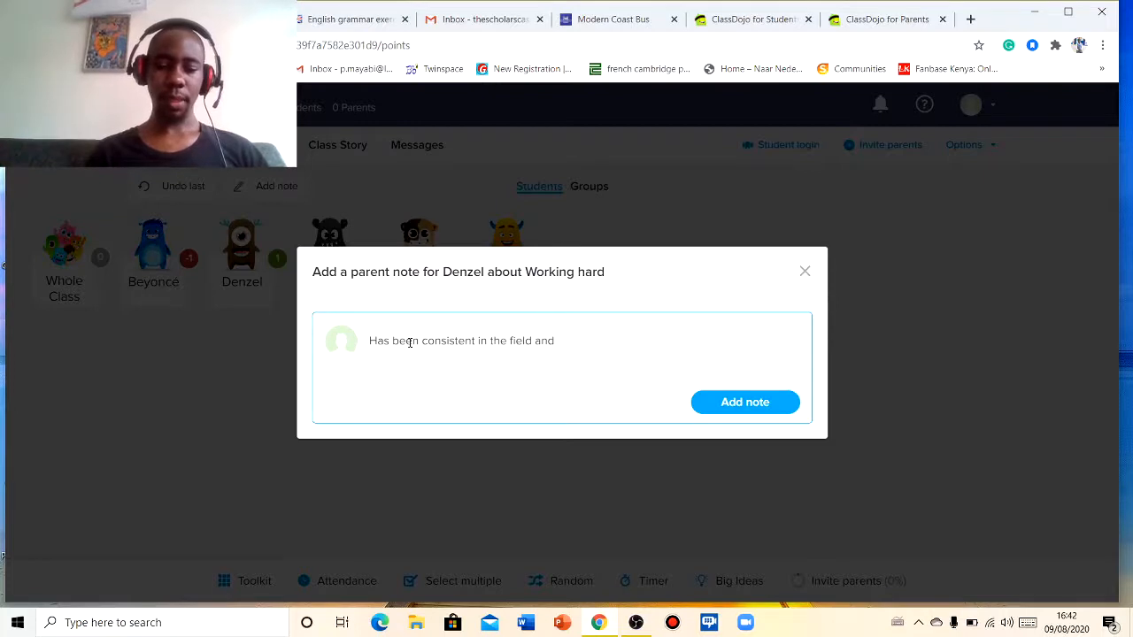
{"action": "type", "text": " does all "}
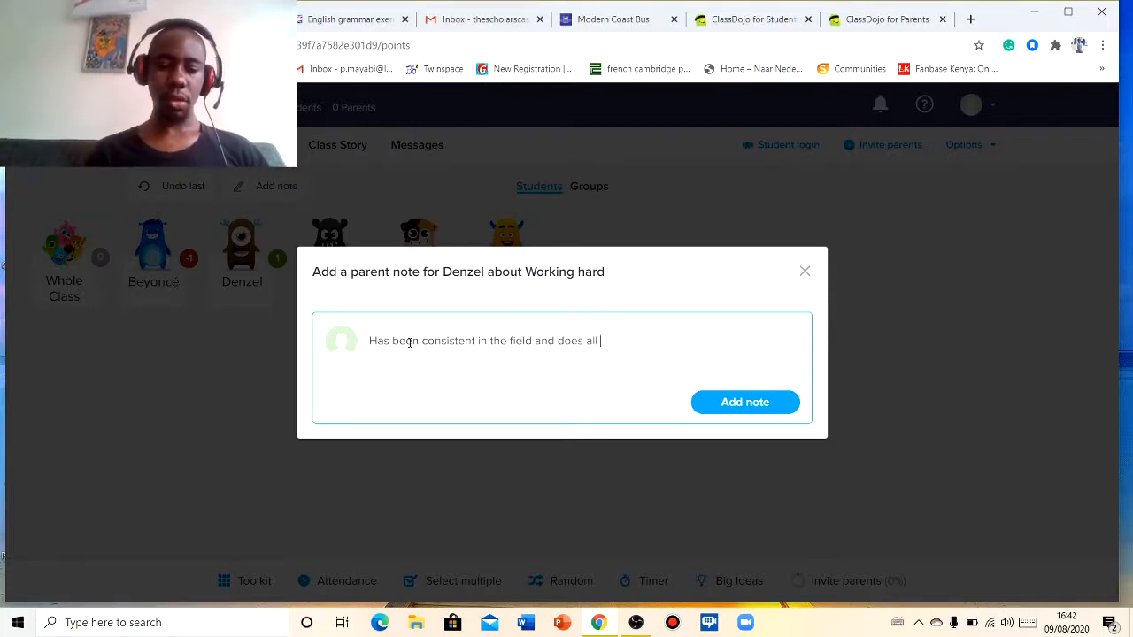
{"action": "type", "text": "the"}
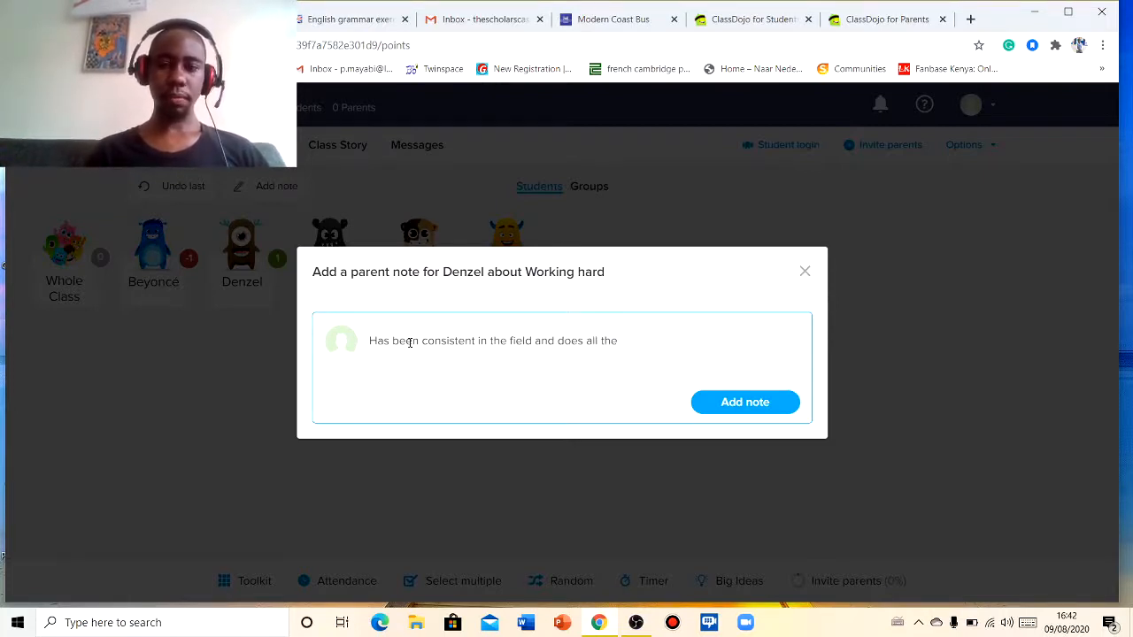
{"action": "type", "text": " tasks"}
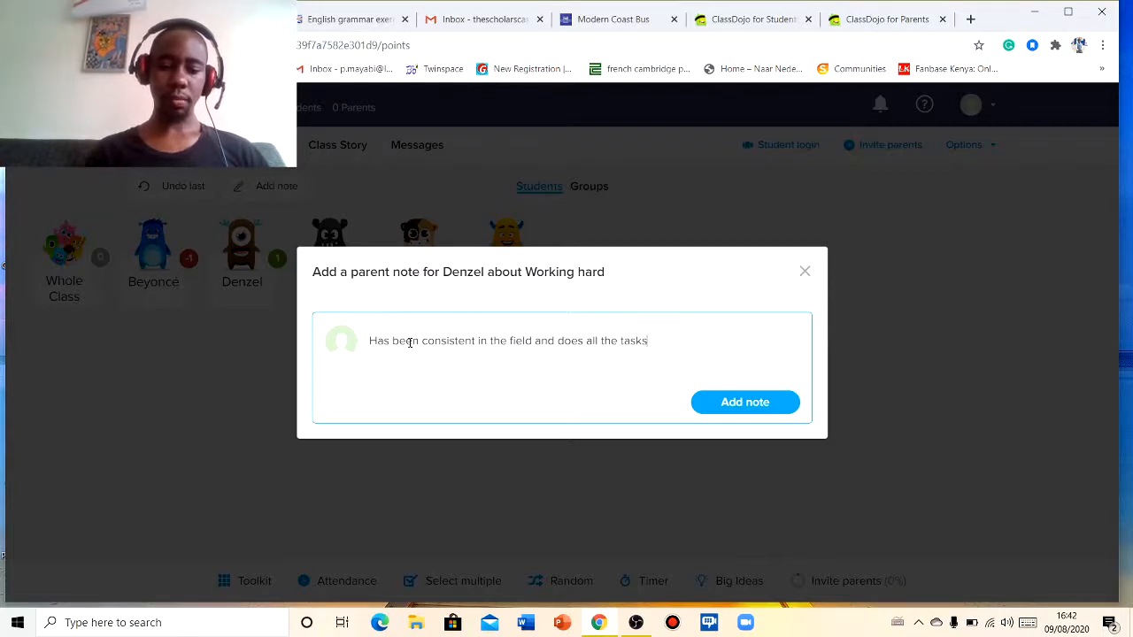
{"action": "type", "text": " assig"}
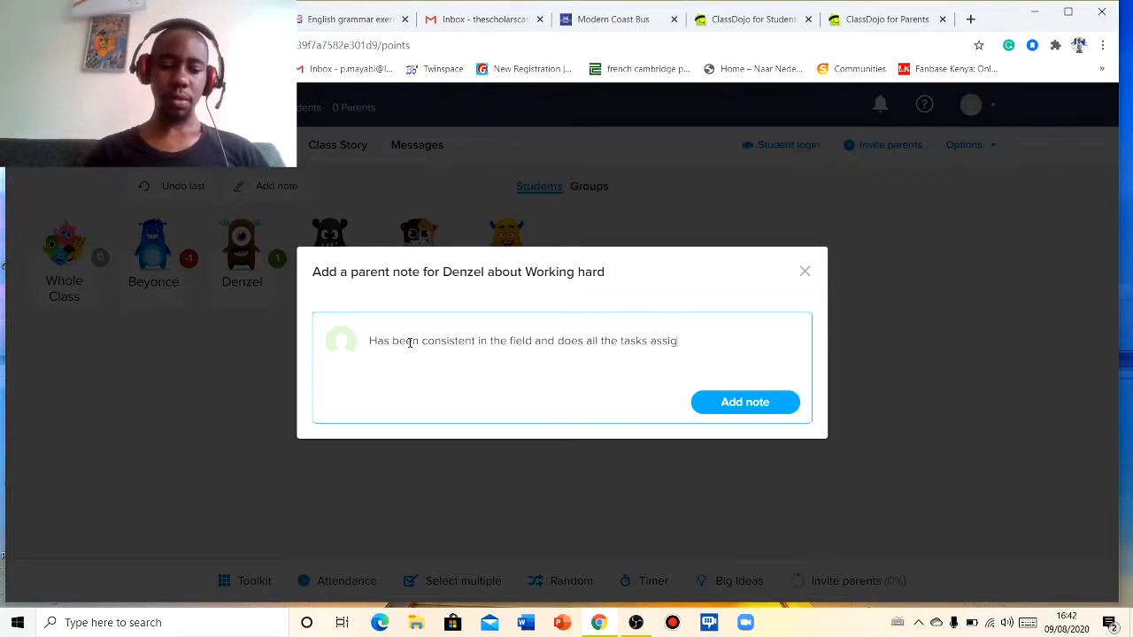
{"action": "type", "text": "nedto him"}
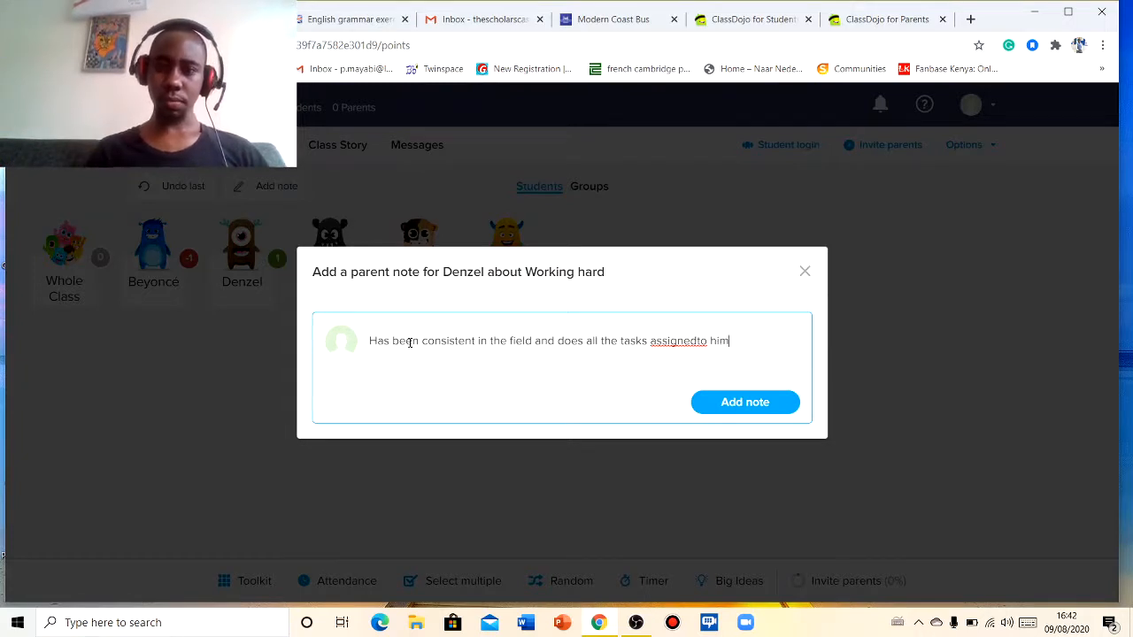
- Insert the missing space before 'to him' and add the note
{"action": "left_click", "coordinate": [699, 342]}
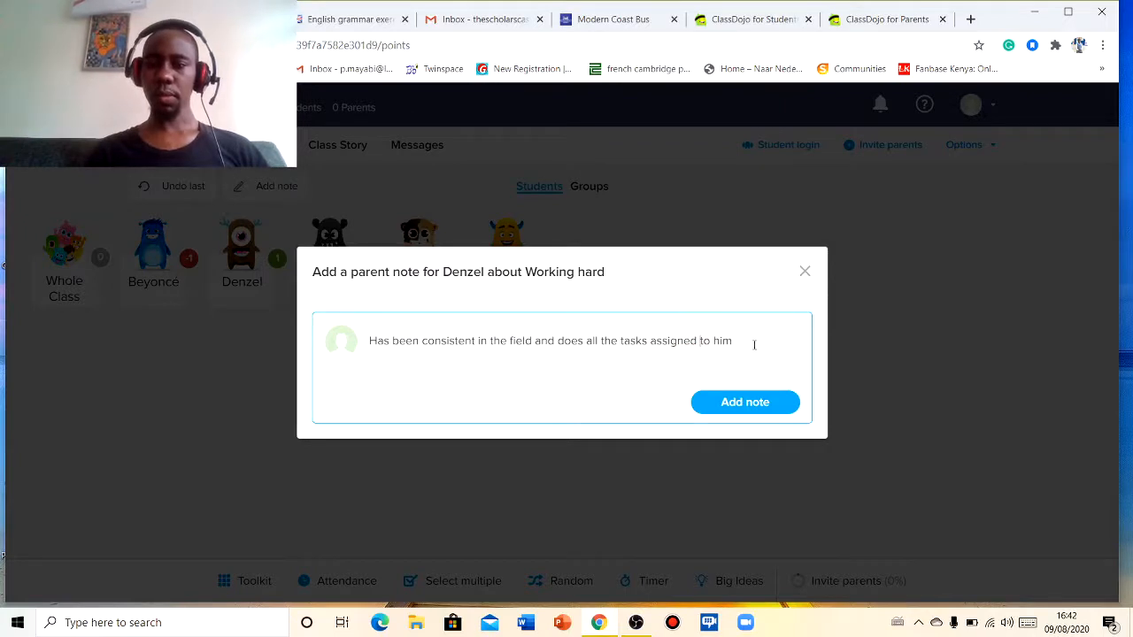
{"action": "left_click", "coordinate": [743, 342]}
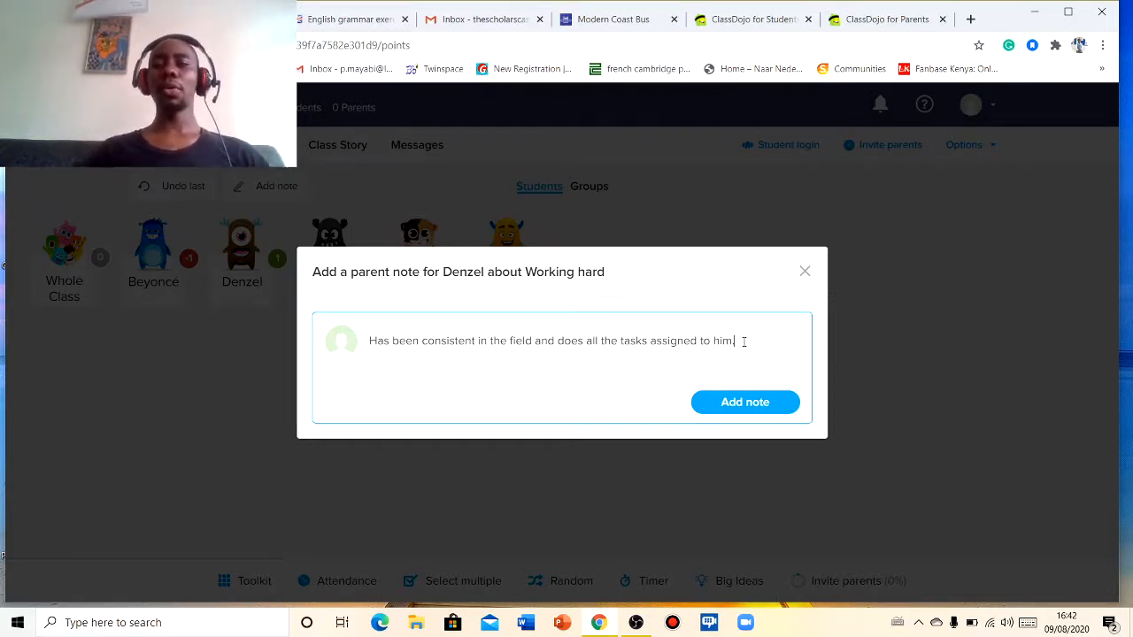
{"action": "left_click", "coordinate": [749, 402]}
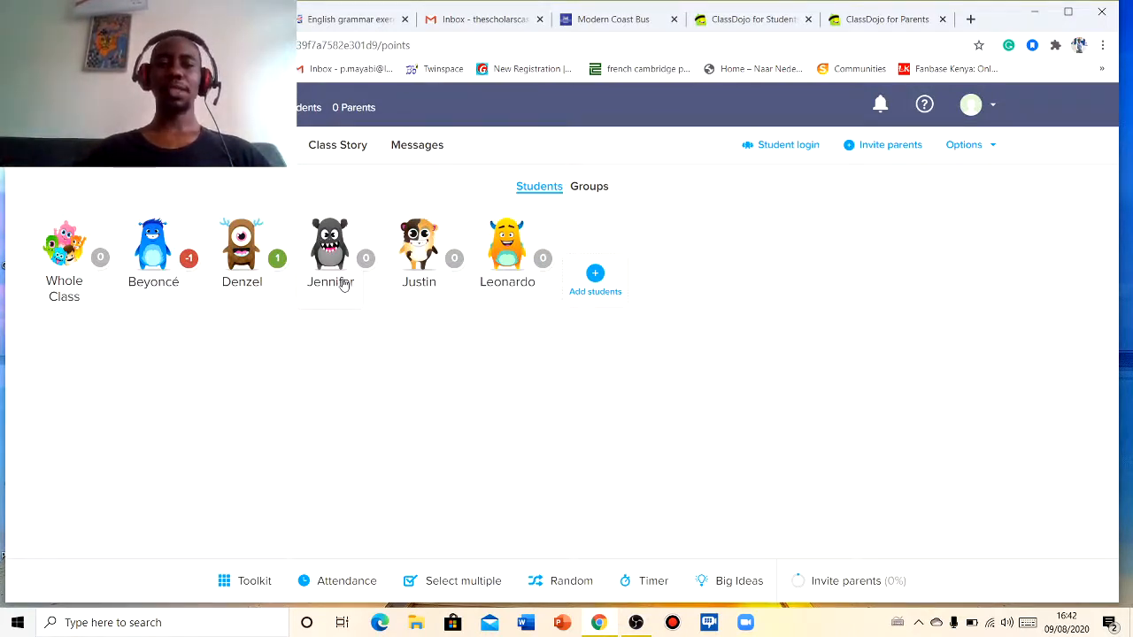
- Give Jennifer a Needs work point for Making noise
{"action": "left_click", "coordinate": [335, 252]}
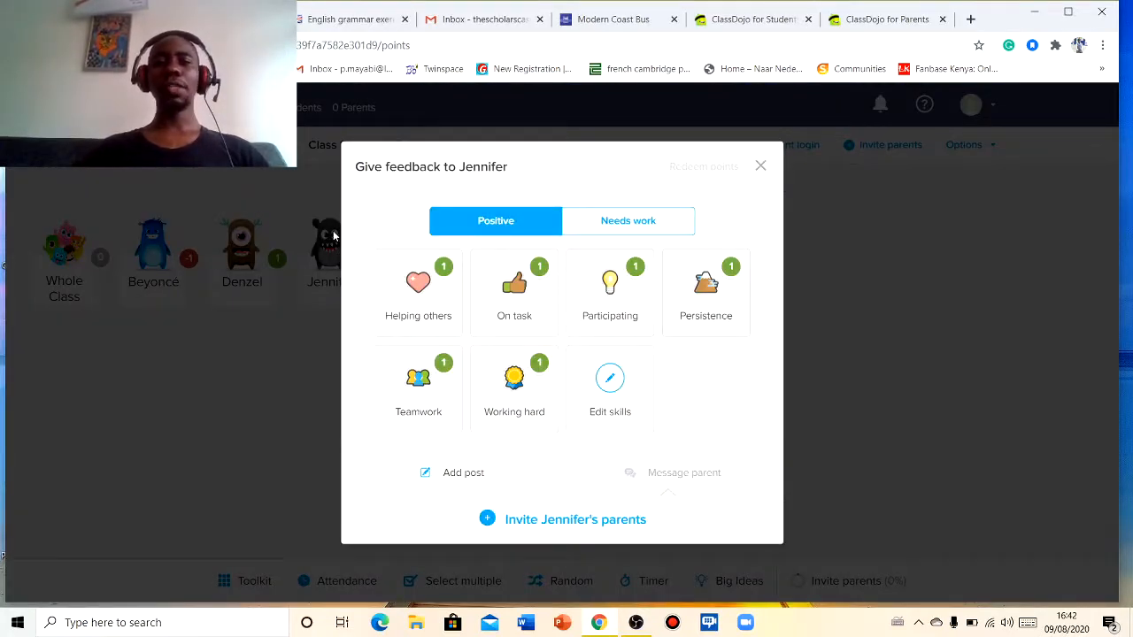
{"action": "left_click", "coordinate": [609, 222]}
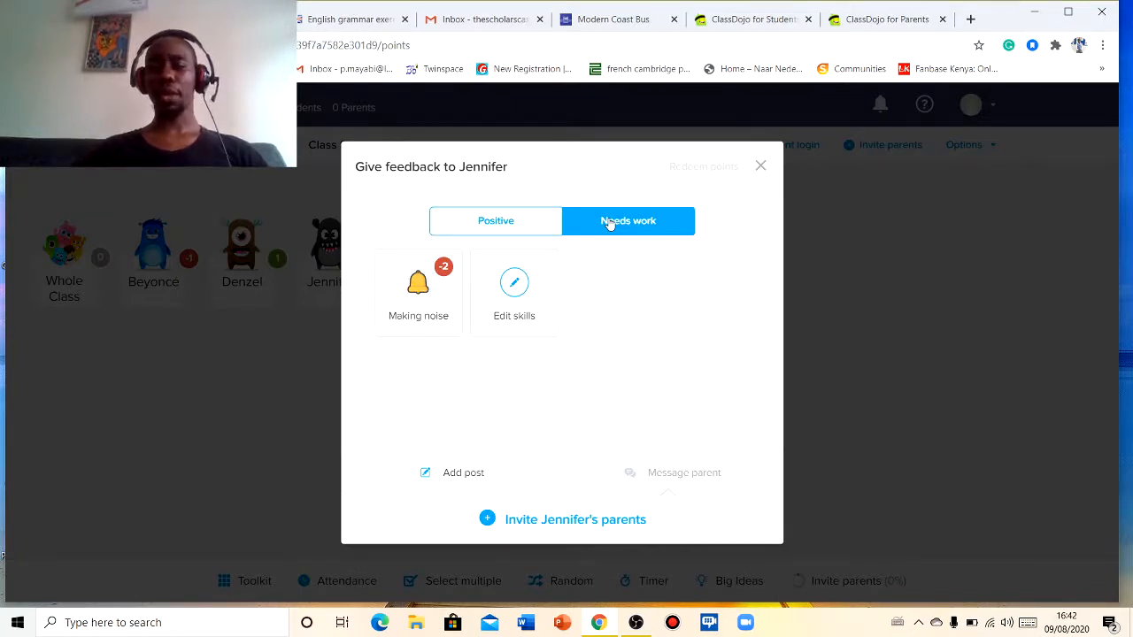
{"action": "left_click", "coordinate": [423, 299]}
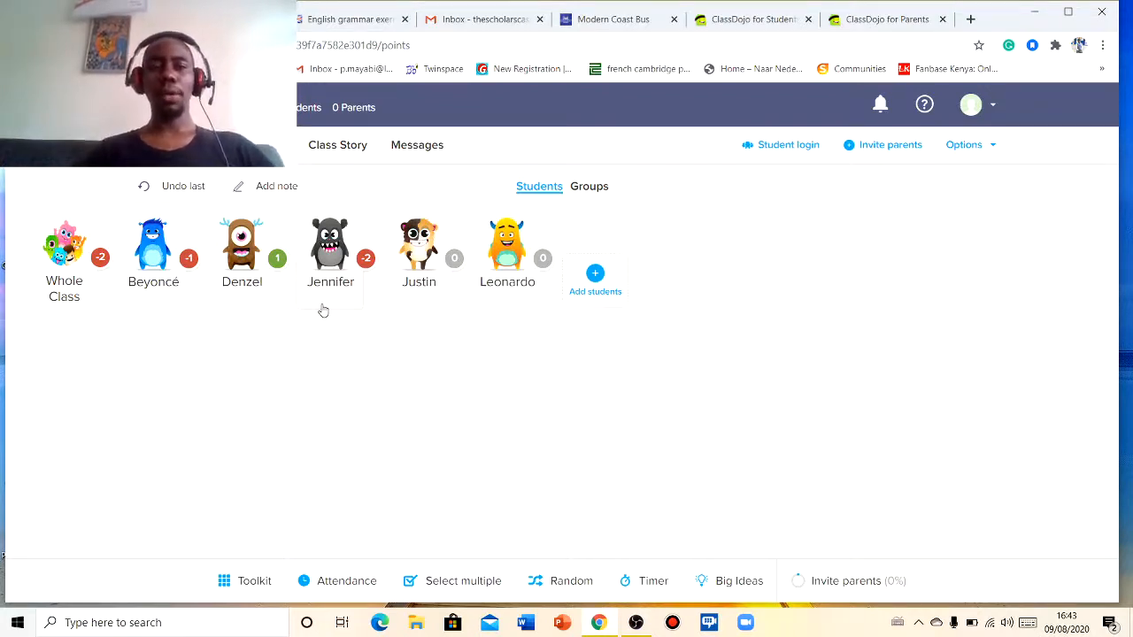
- Add a parent note for Jennifer about Making noise: 'Kept on shouting and screaming in the dining hall.'
{"action": "left_click", "coordinate": [272, 188]}
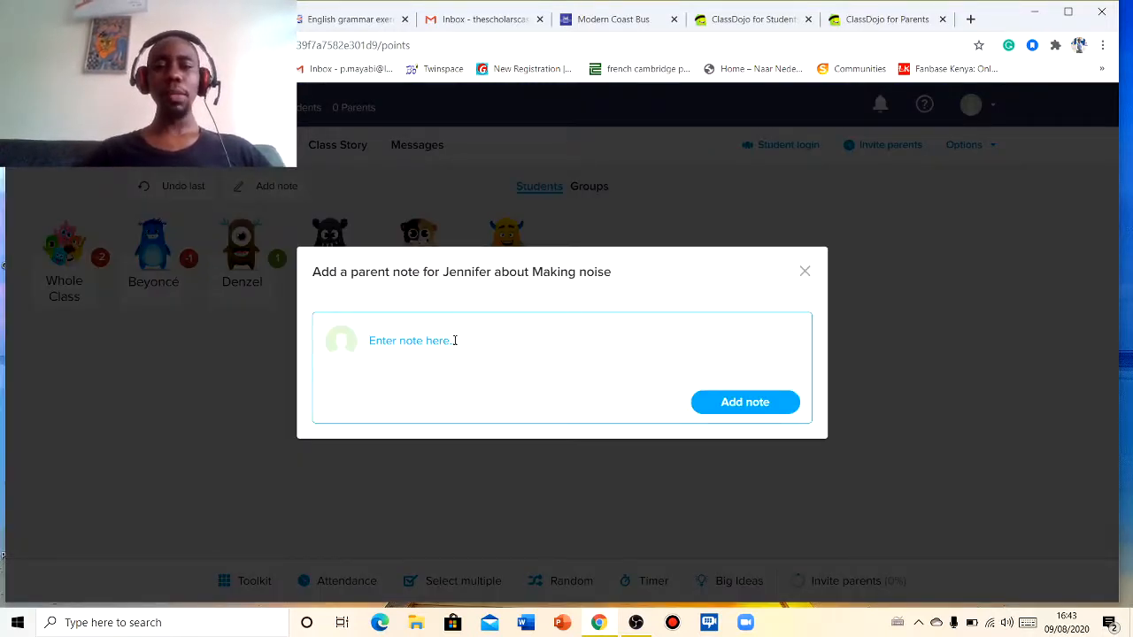
{"action": "type", "text": "K"}
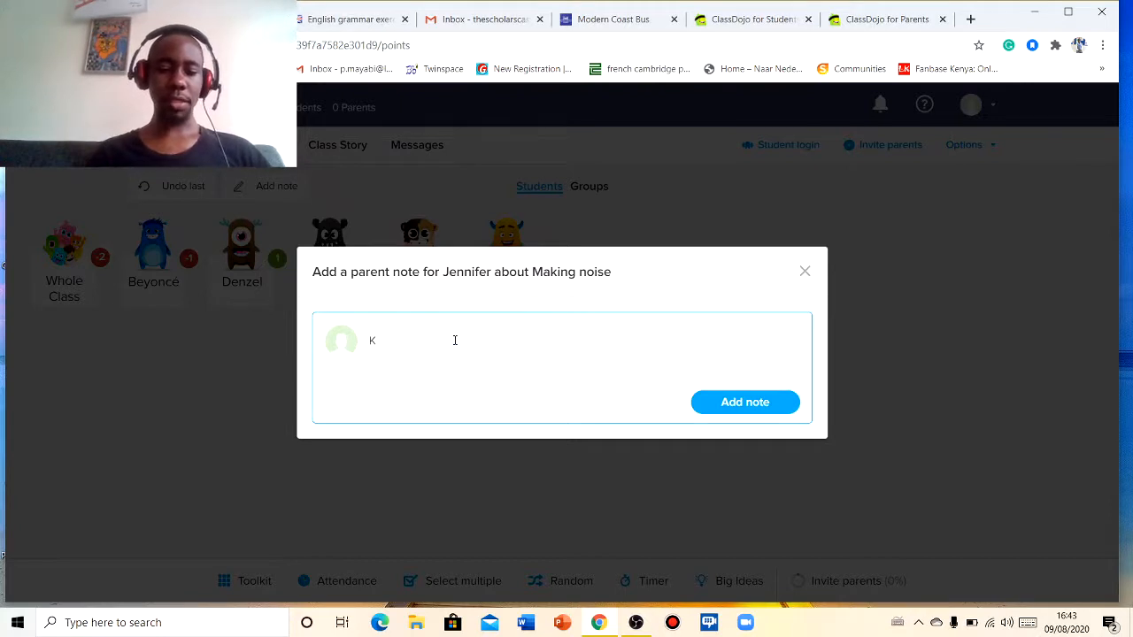
{"action": "type", "text": "ee"}
{"action": "key", "text": "BackSpace"}
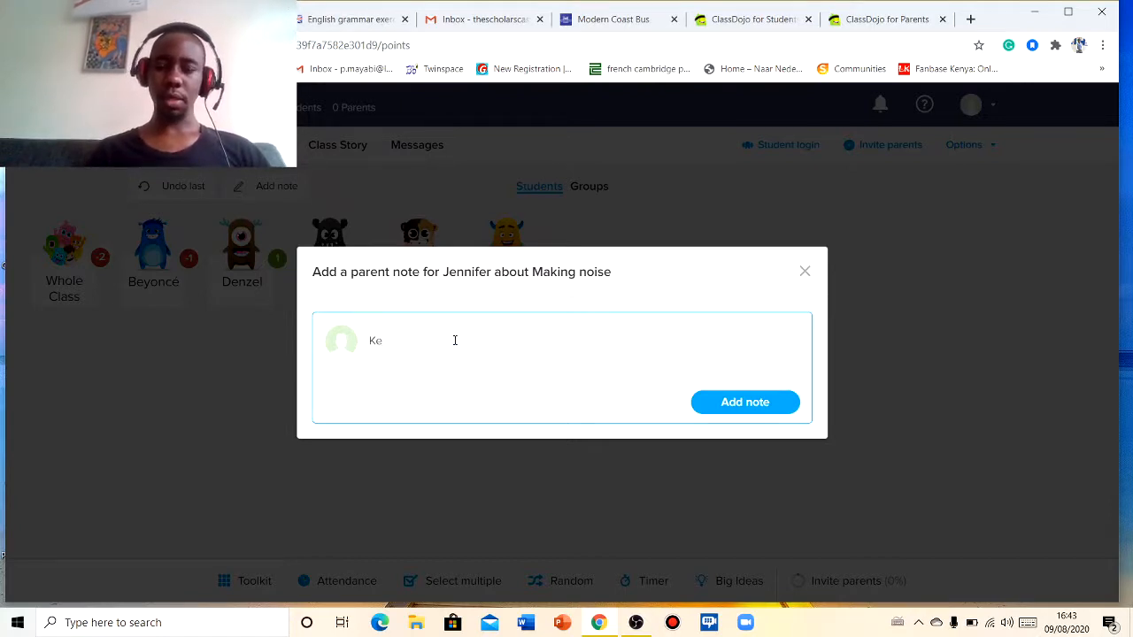
{"action": "type", "text": "p"}
{"action": "key", "text": "BackSpace"}
{"action": "type", "text": "pt"}
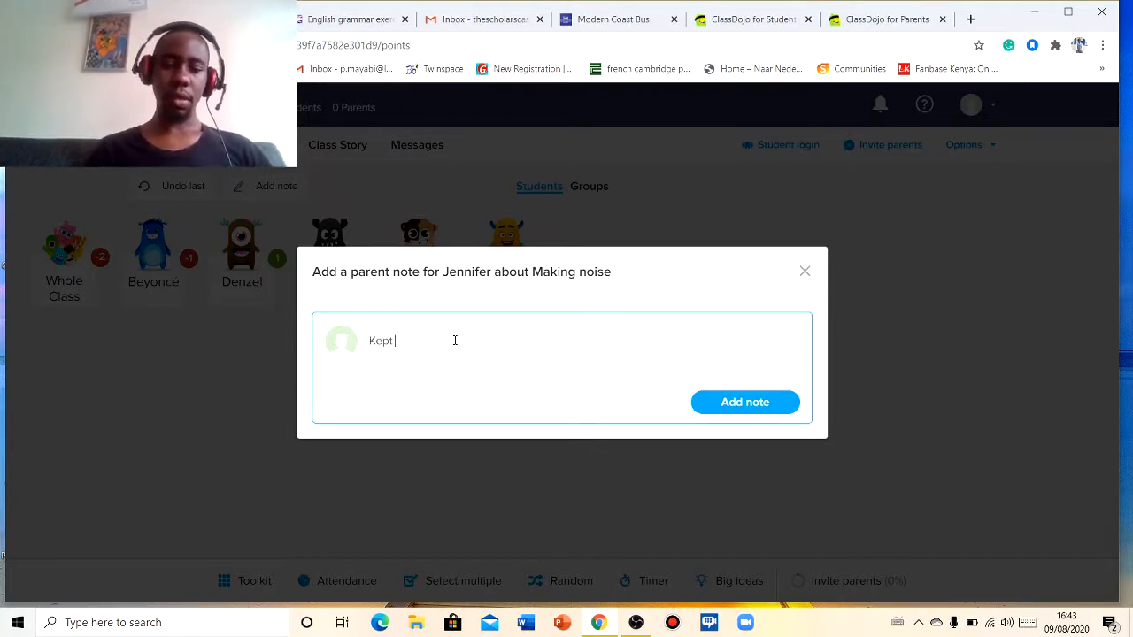
{"action": "type", "text": " on sh"}
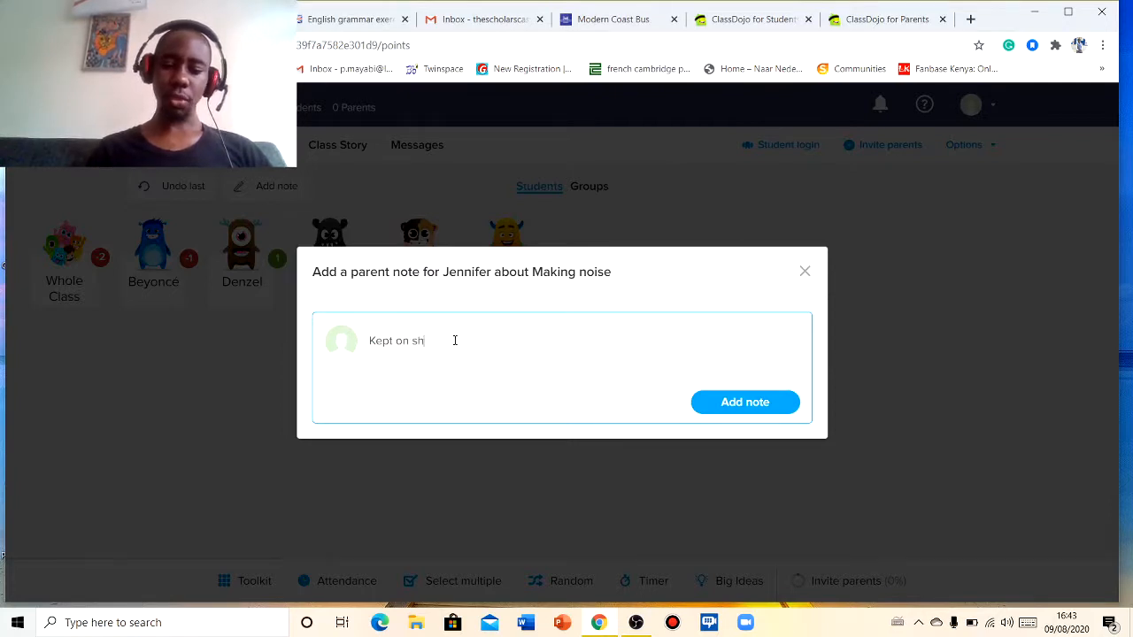
{"action": "type", "text": "outing a"}
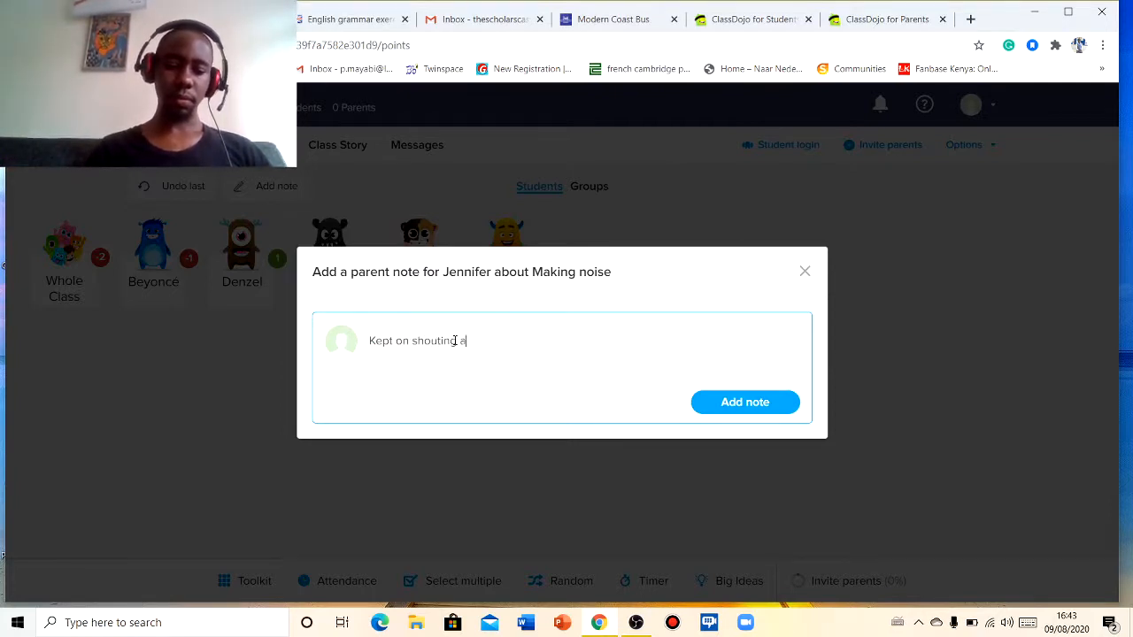
{"action": "type", "text": "nd scre"}
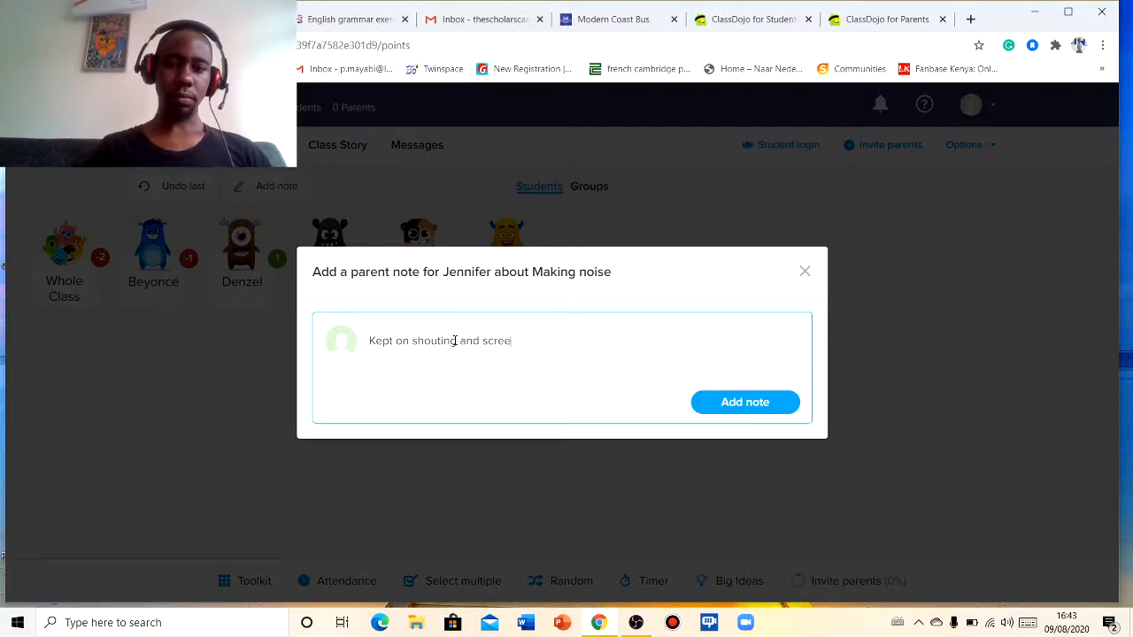
{"action": "type", "text": "aming "}
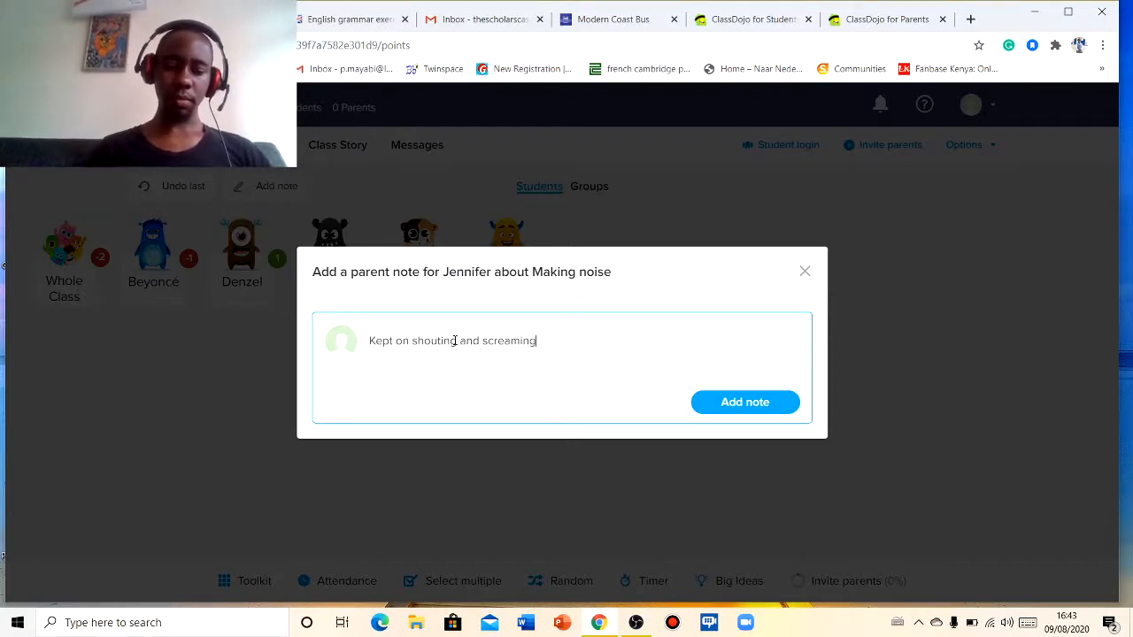
{"action": "type", "text": "in the d"}
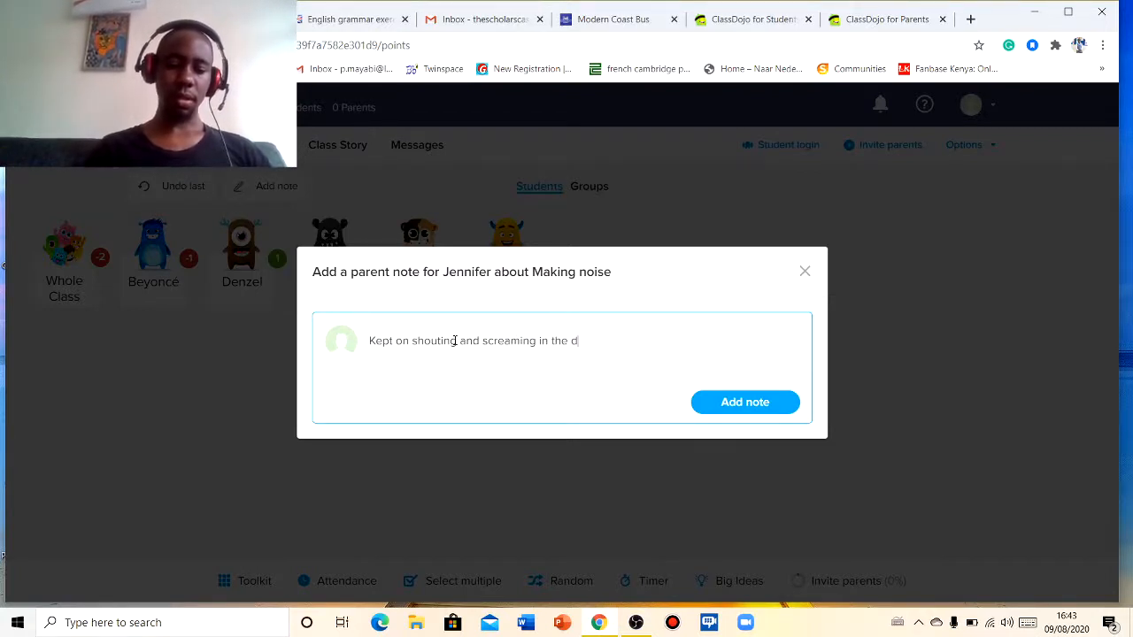
{"action": "type", "text": "ining ha"}
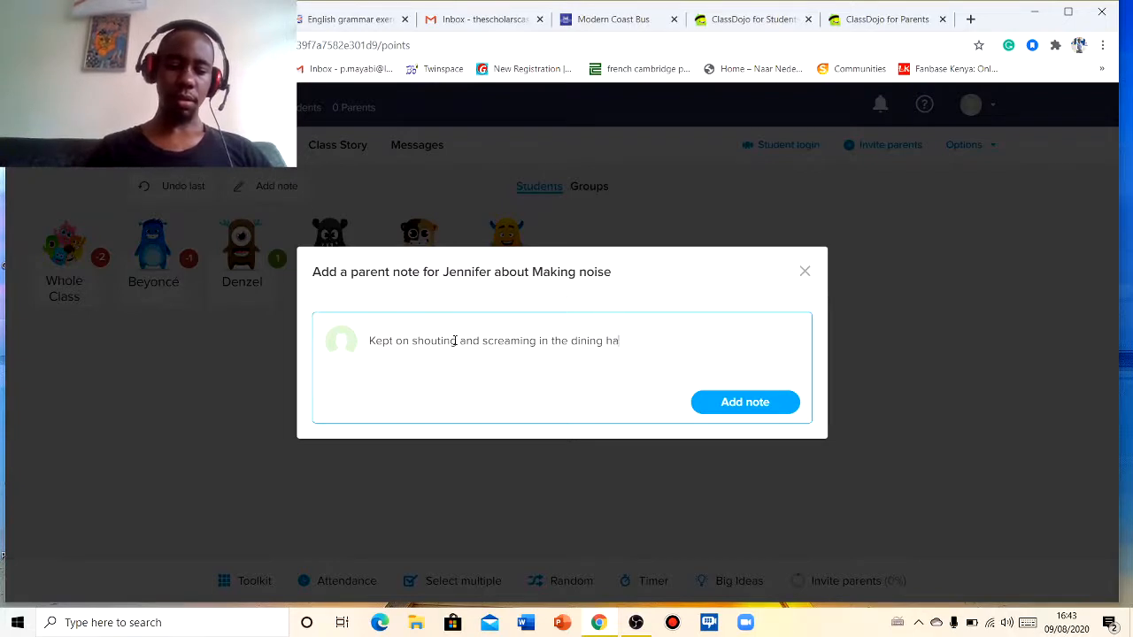
{"action": "type", "text": "ll."}
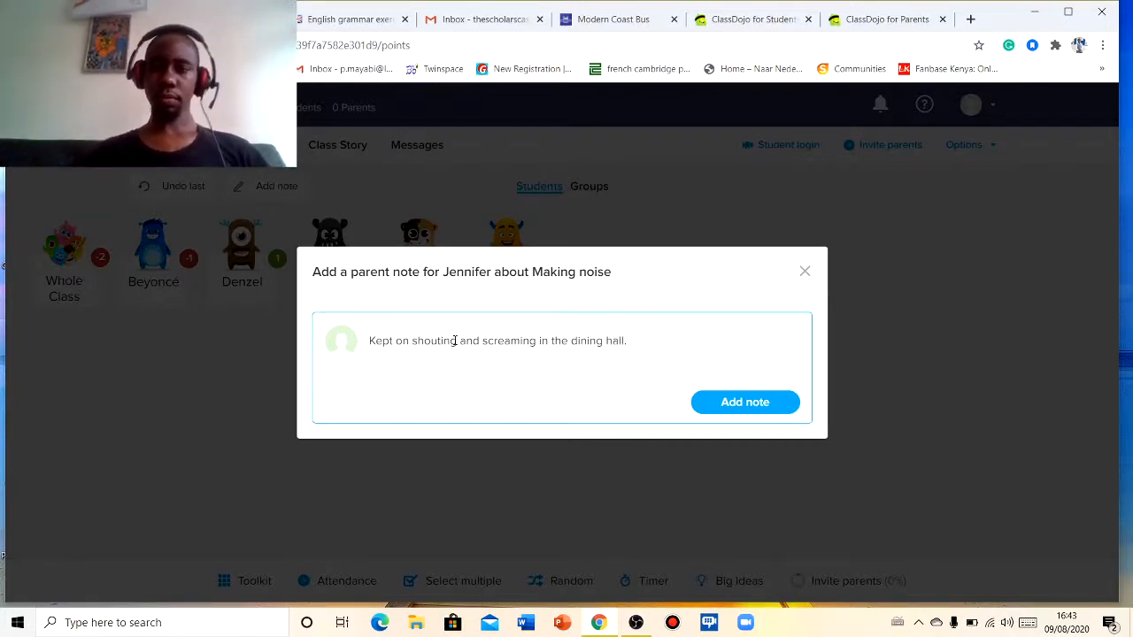
{"action": "left_click", "coordinate": [708, 402]}
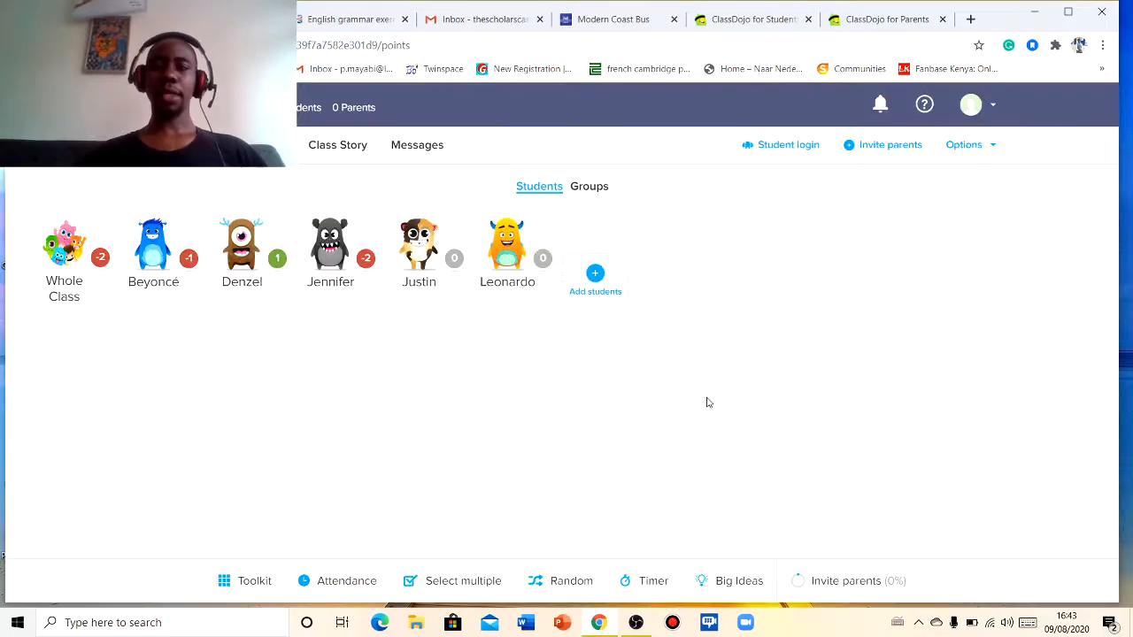
- Take attendance, marking Justin absent and Leonardo late, and save it
{"action": "left_click", "coordinate": [350, 279]}
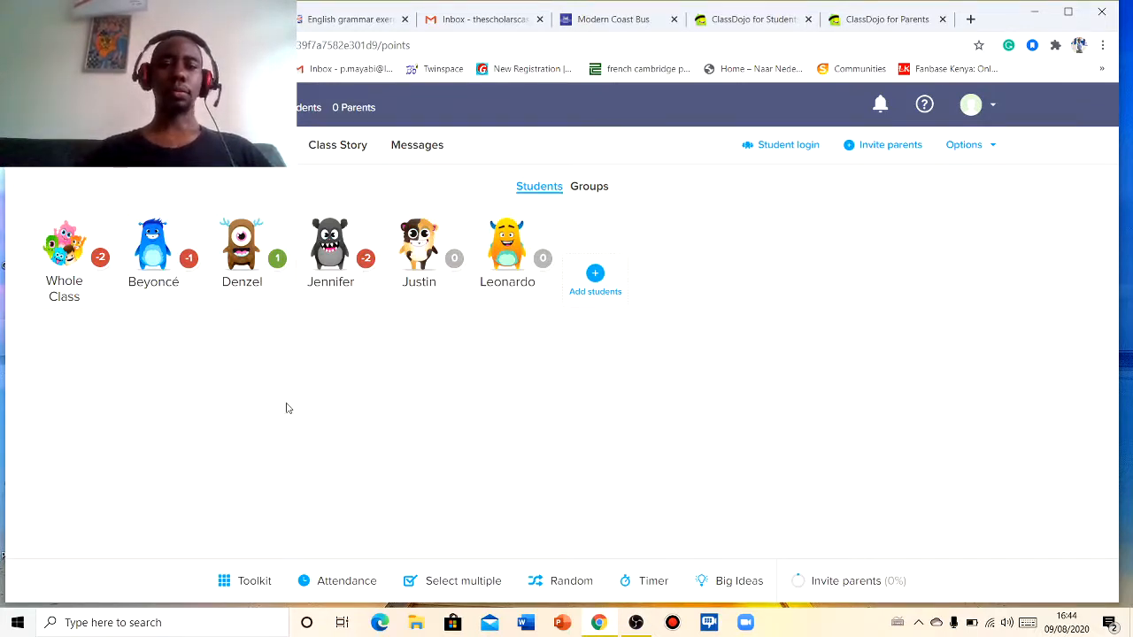
{"action": "left_click", "coordinate": [338, 582]}
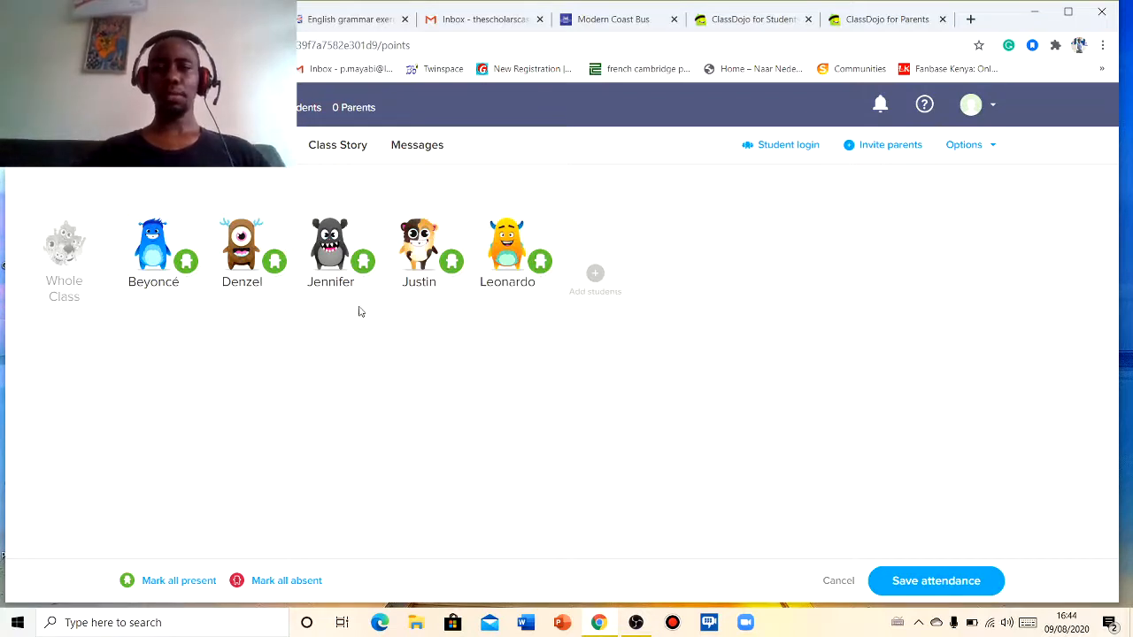
{"action": "left_click", "coordinate": [425, 251]}
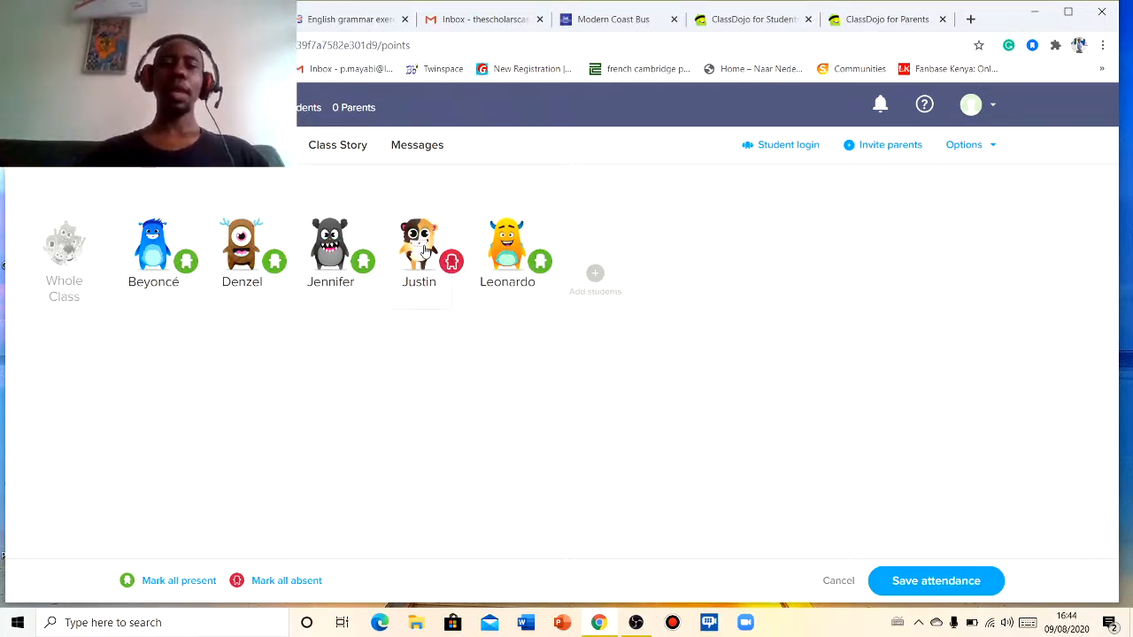
{"action": "left_click", "coordinate": [521, 270]}
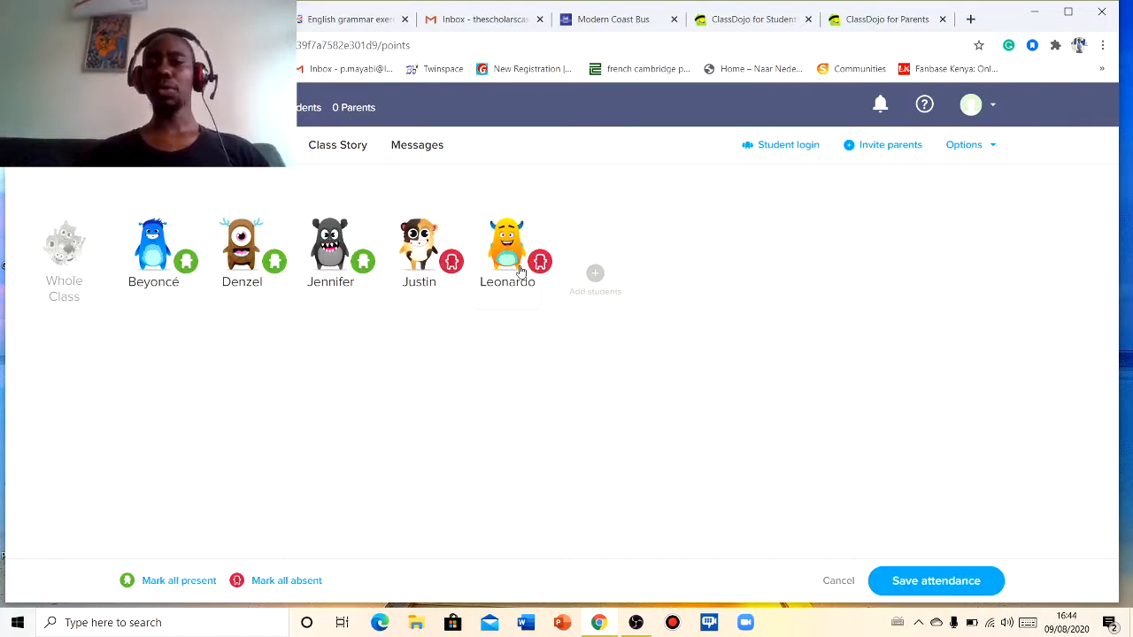
{"action": "left_click", "coordinate": [522, 270]}
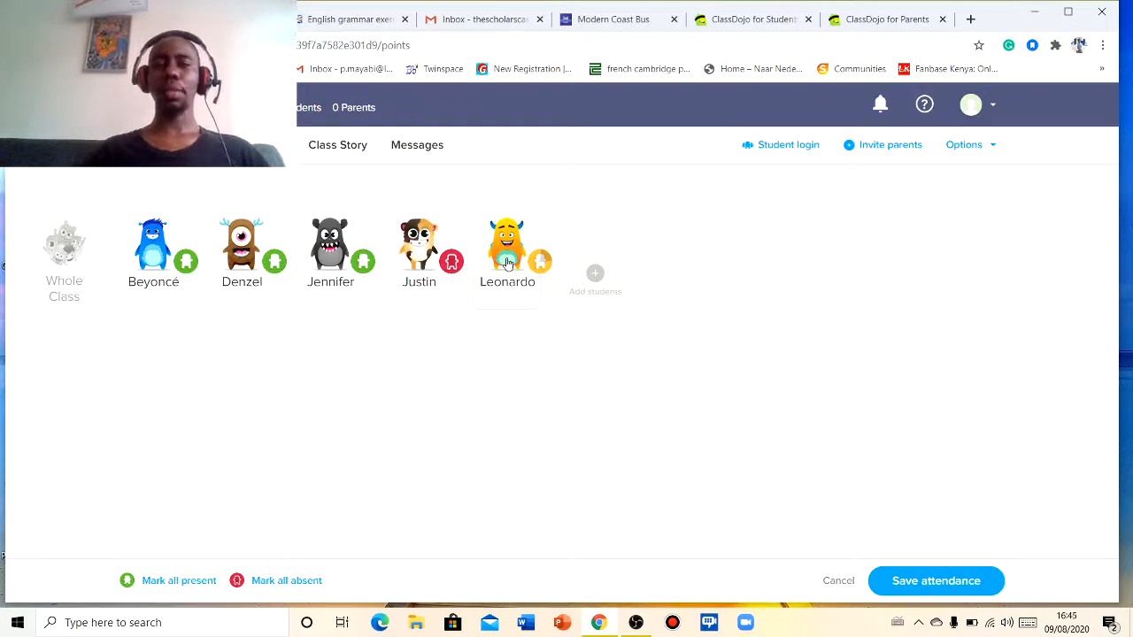
{"action": "left_click", "coordinate": [507, 264]}
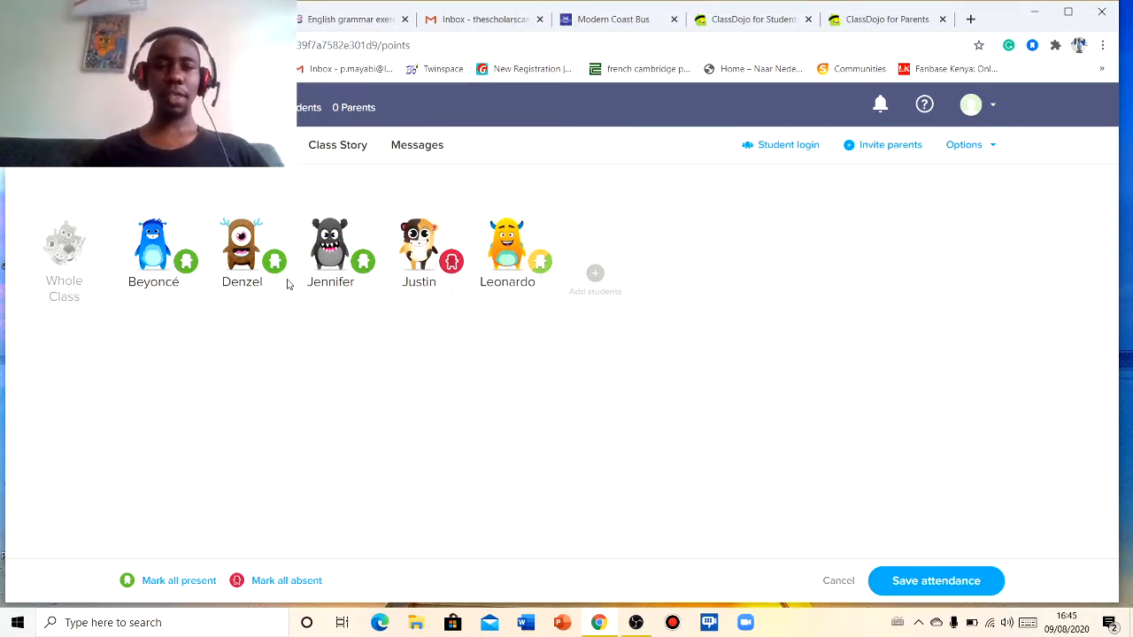
{"action": "left_click", "coordinate": [929, 582]}
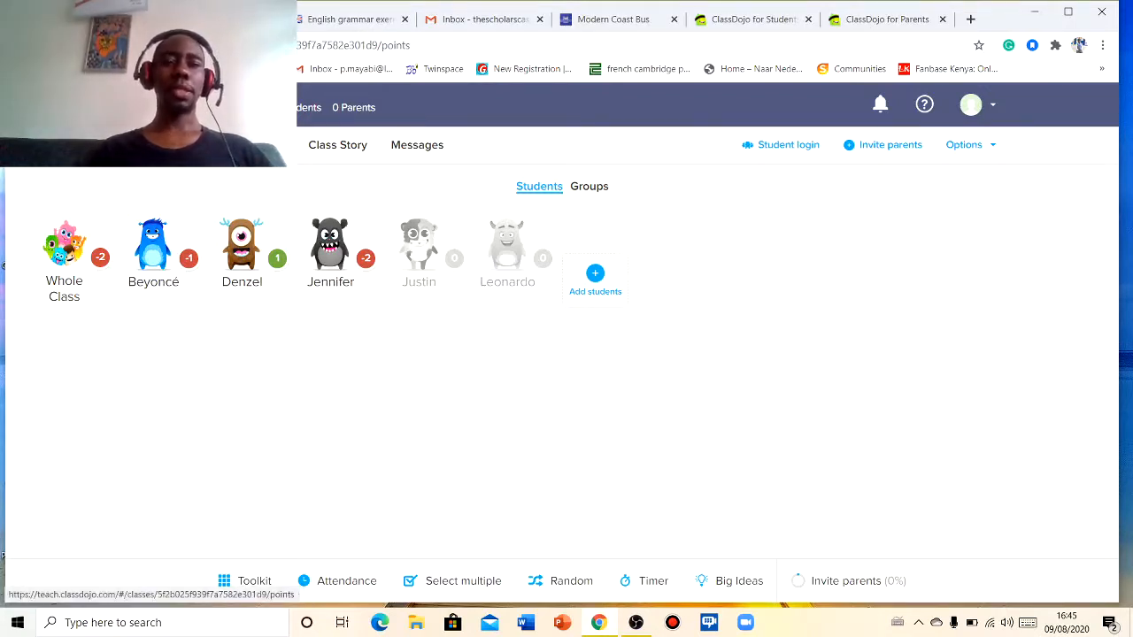
- Open Portfolios, start creating a new activity and title it 'English Worksheet'
{"action": "left_click", "coordinate": [256, 144]}
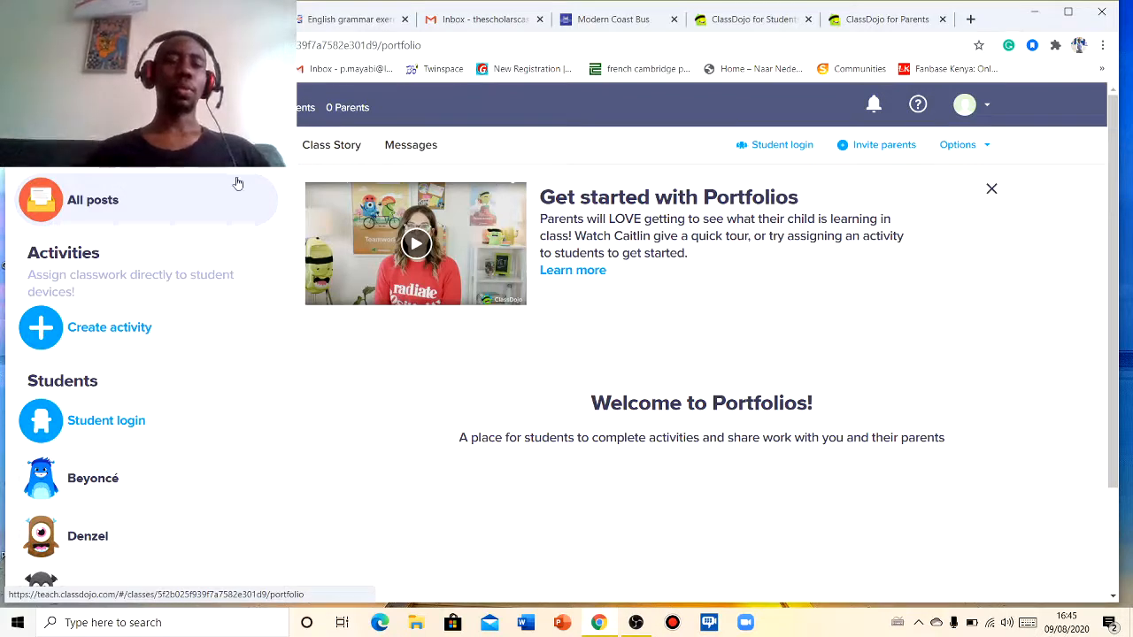
{"action": "left_click", "coordinate": [91, 330]}
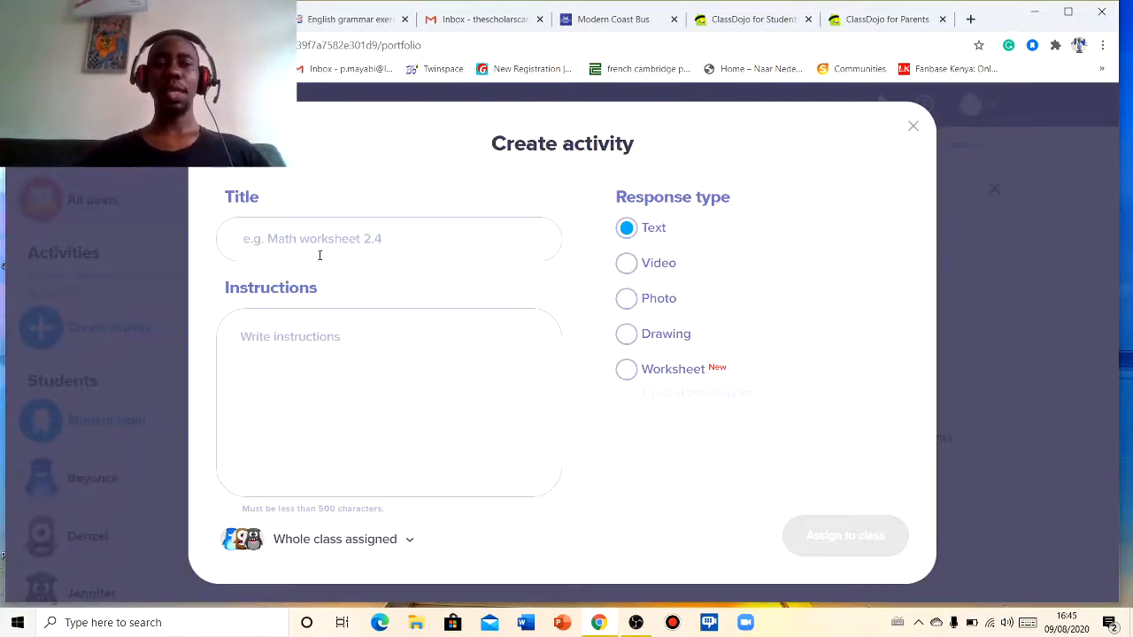
{"action": "left_click", "coordinate": [345, 248]}
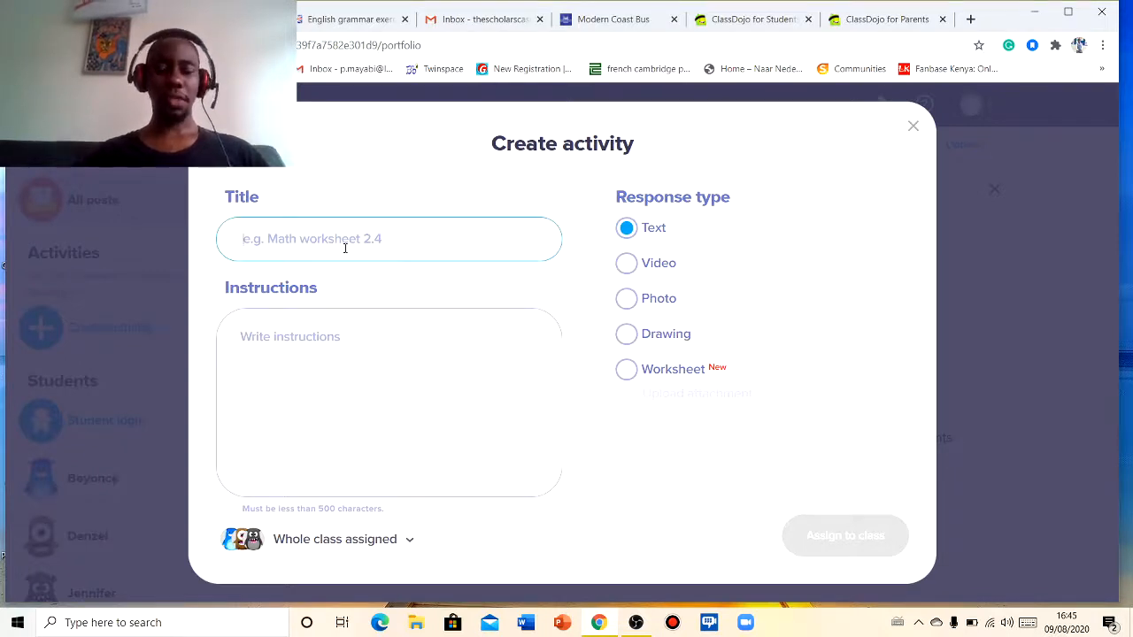
{"action": "type", "text": "Eng"}
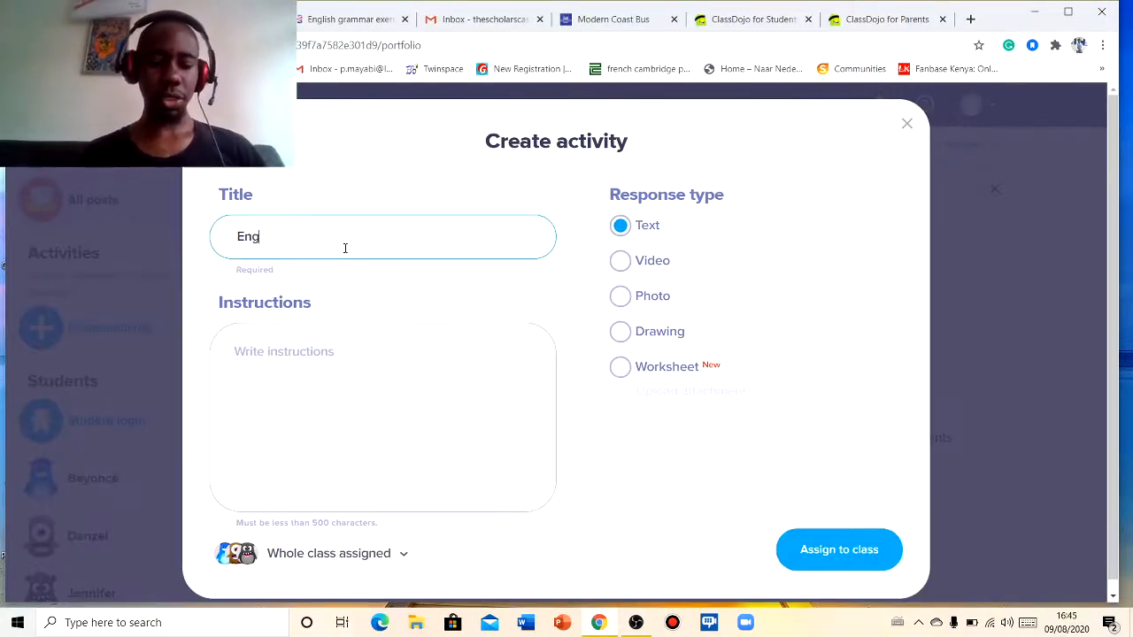
{"action": "type", "text": "lish"}
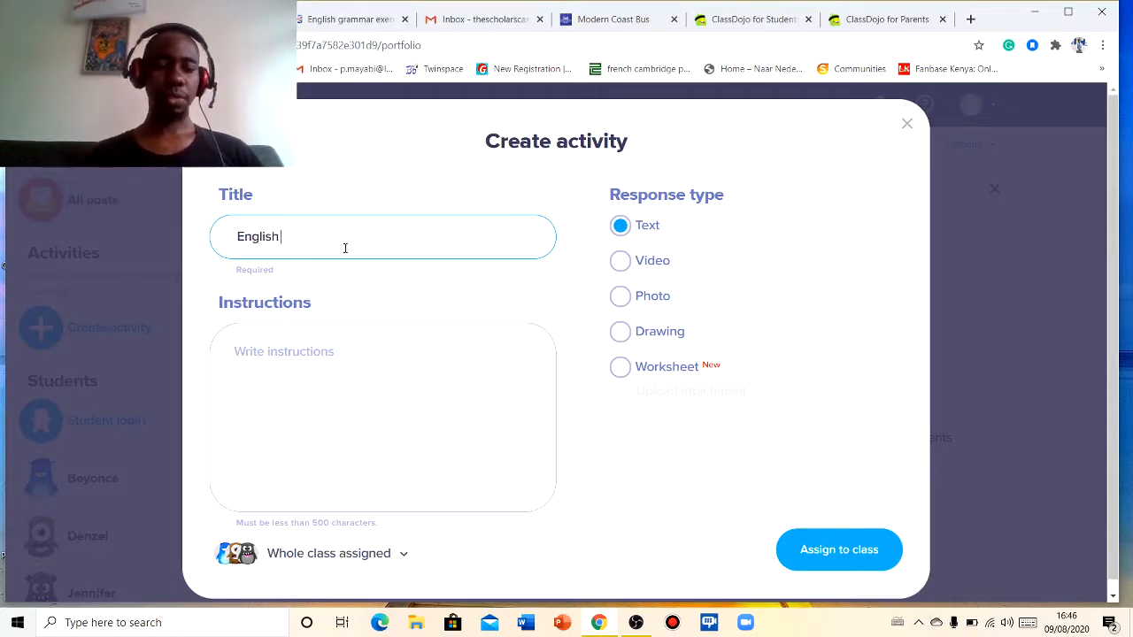
{"action": "type", "text": "Wo"}
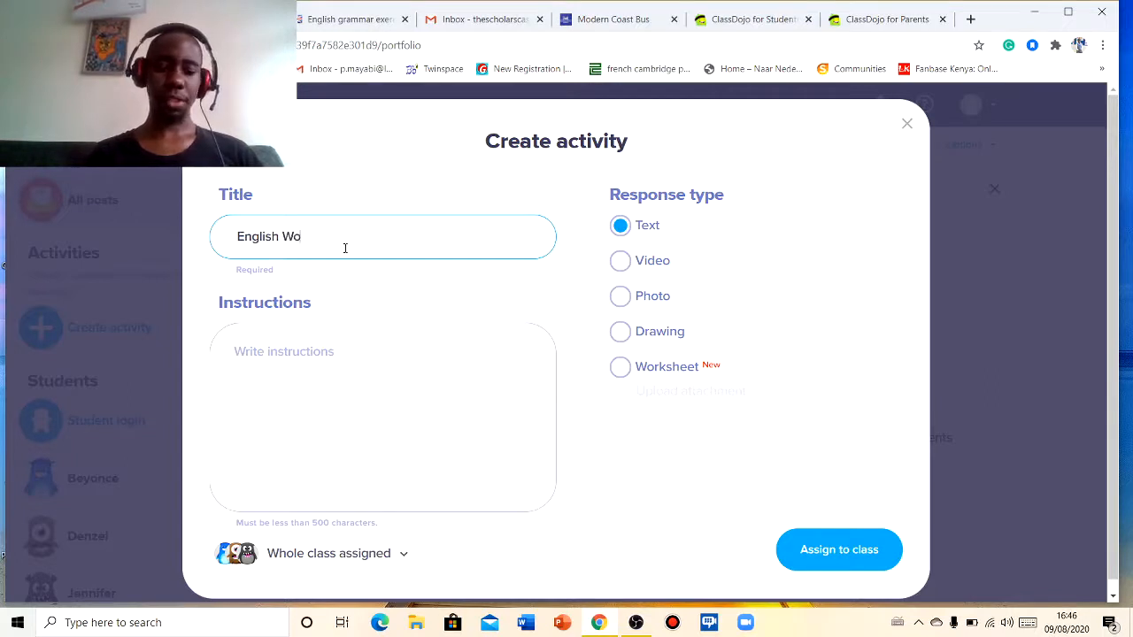
{"action": "type", "text": "rkshee"}
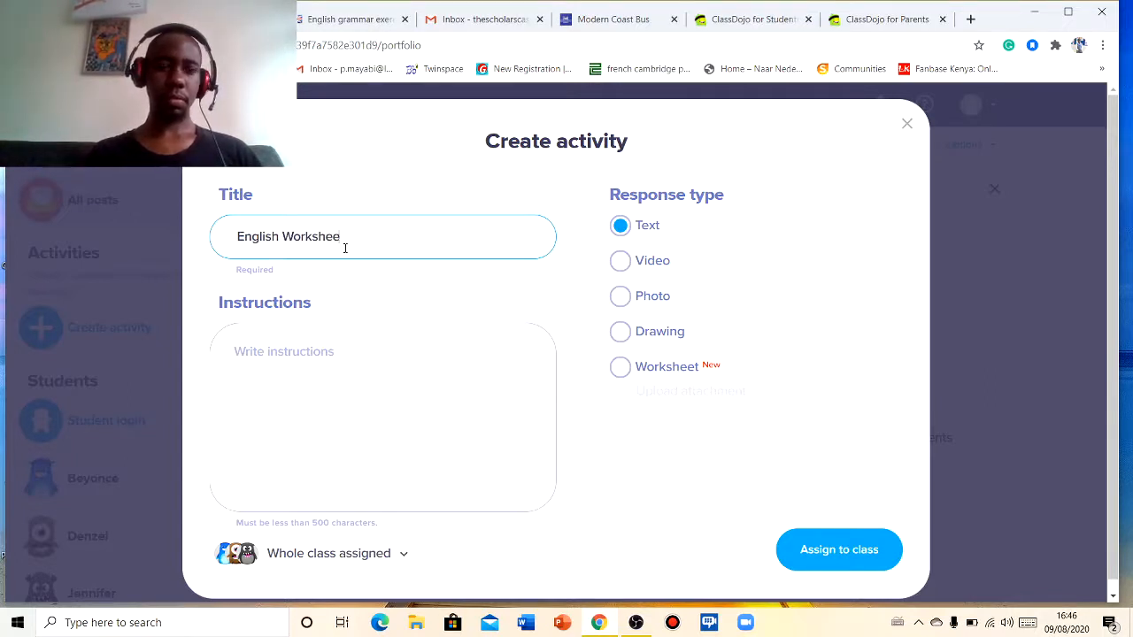
{"action": "type", "text": "t"}
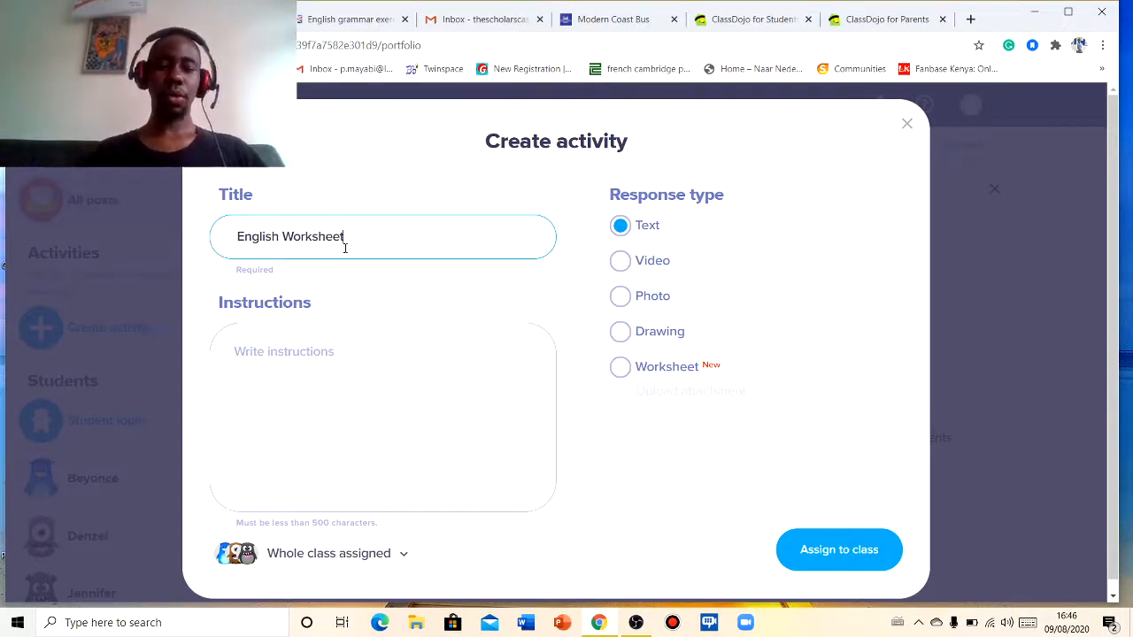
- Write the activity instructions: 'Answer all the questions in the following worksheet.'
{"action": "left_click", "coordinate": [315, 351]}
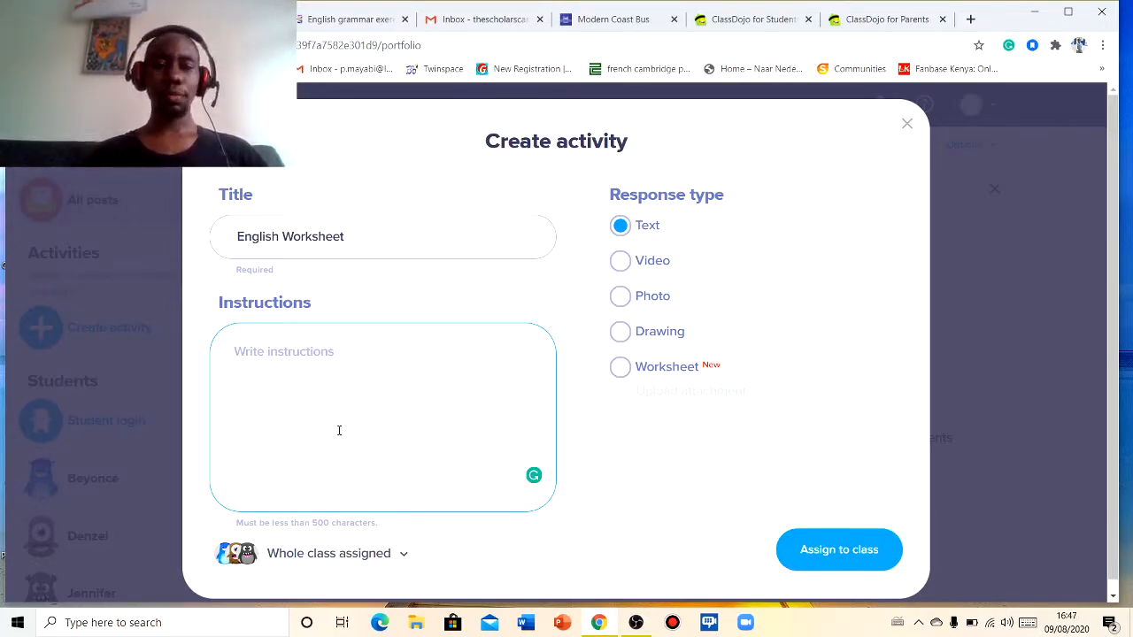
{"action": "type", "text": "Answer"}
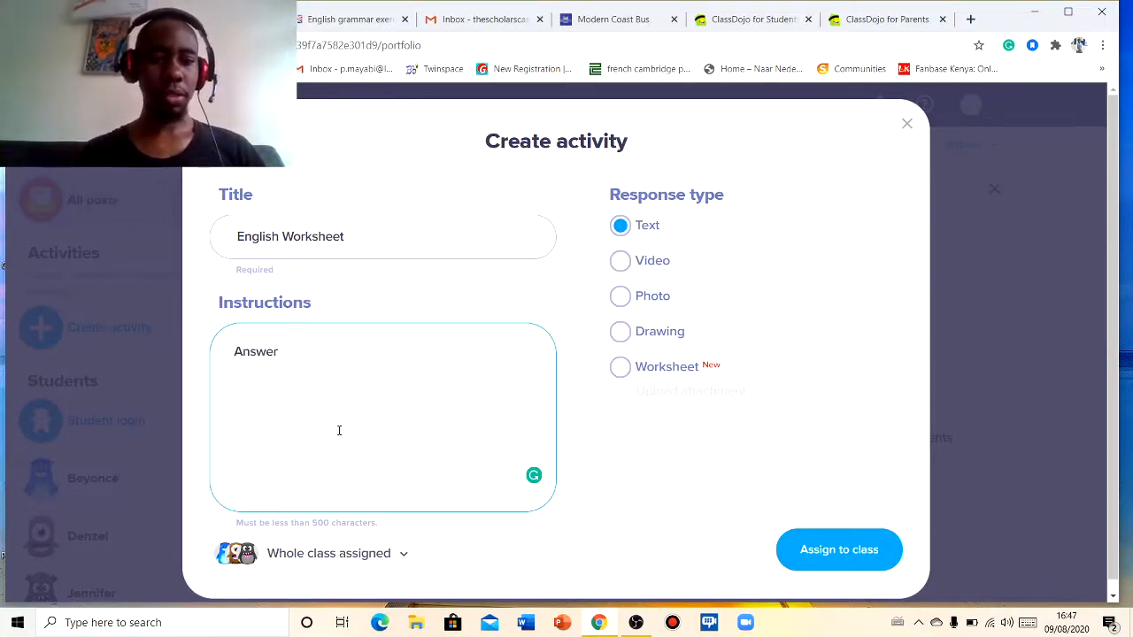
{"action": "type", "text": " all the"}
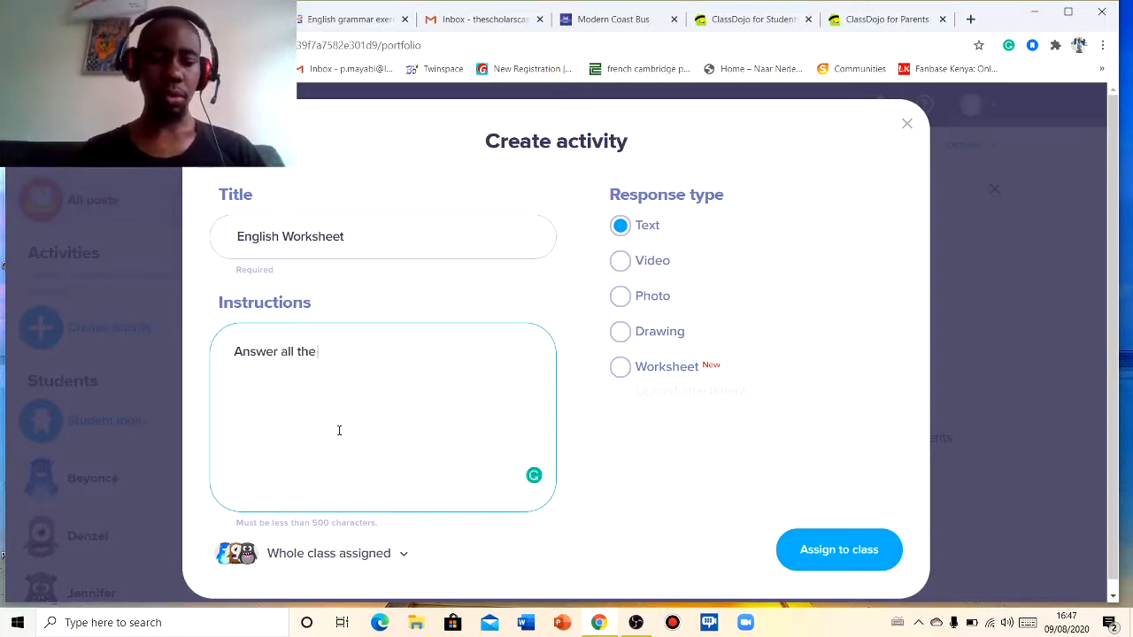
{"action": "type", "text": " quest"}
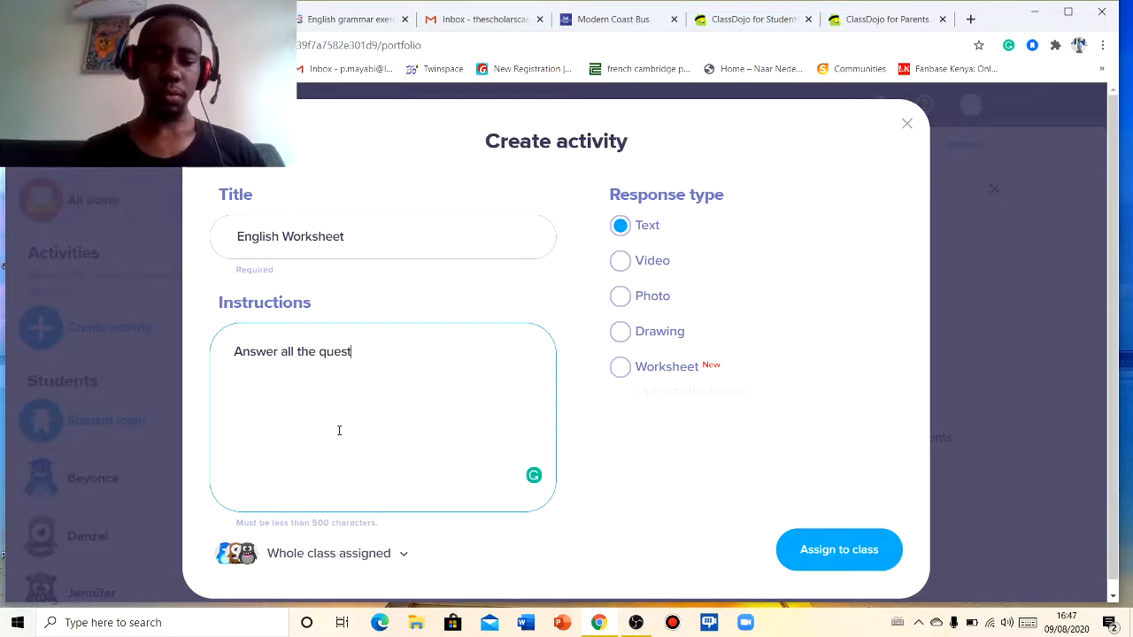
{"action": "type", "text": "ions"}
{"action": "type", "text": "in the fo"}
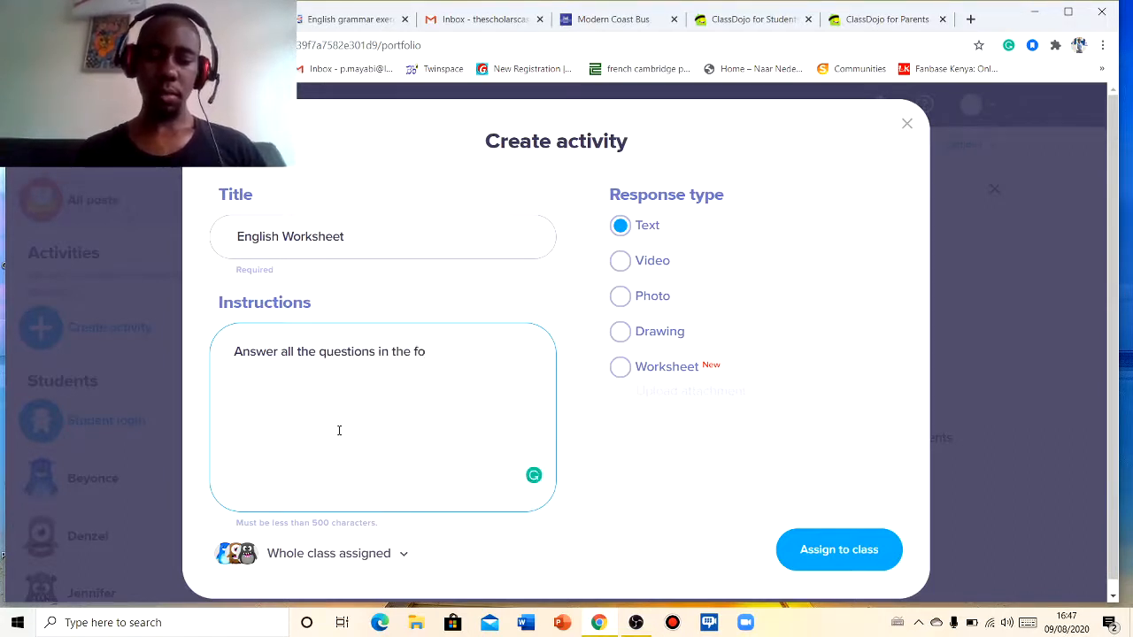
{"action": "type", "text": "llowing"}
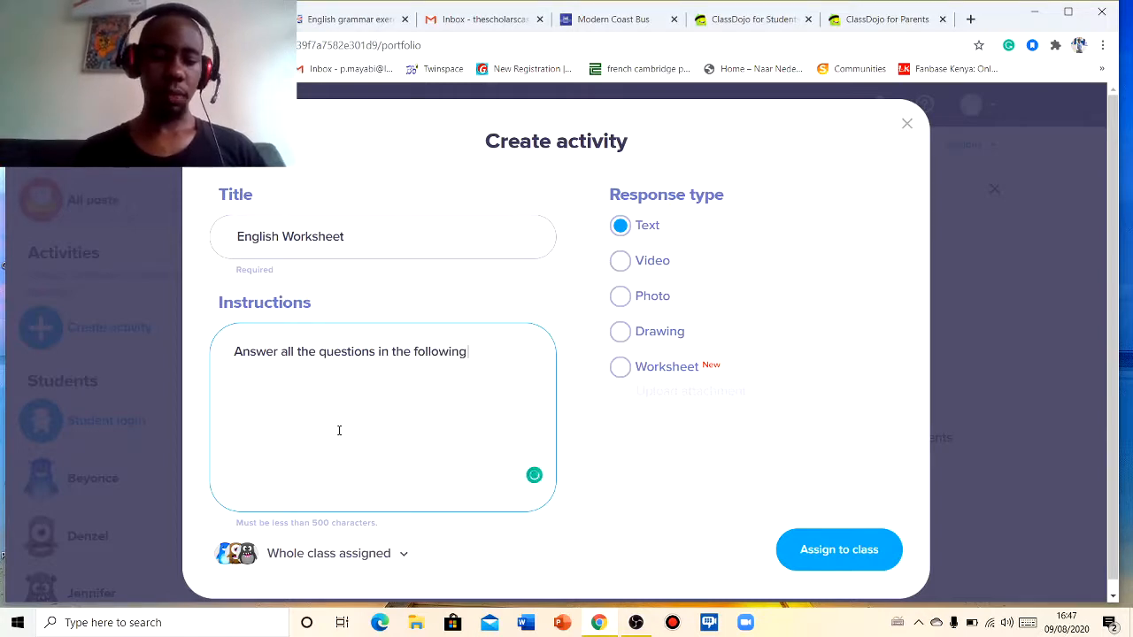
{"action": "type", "text": " worksh"}
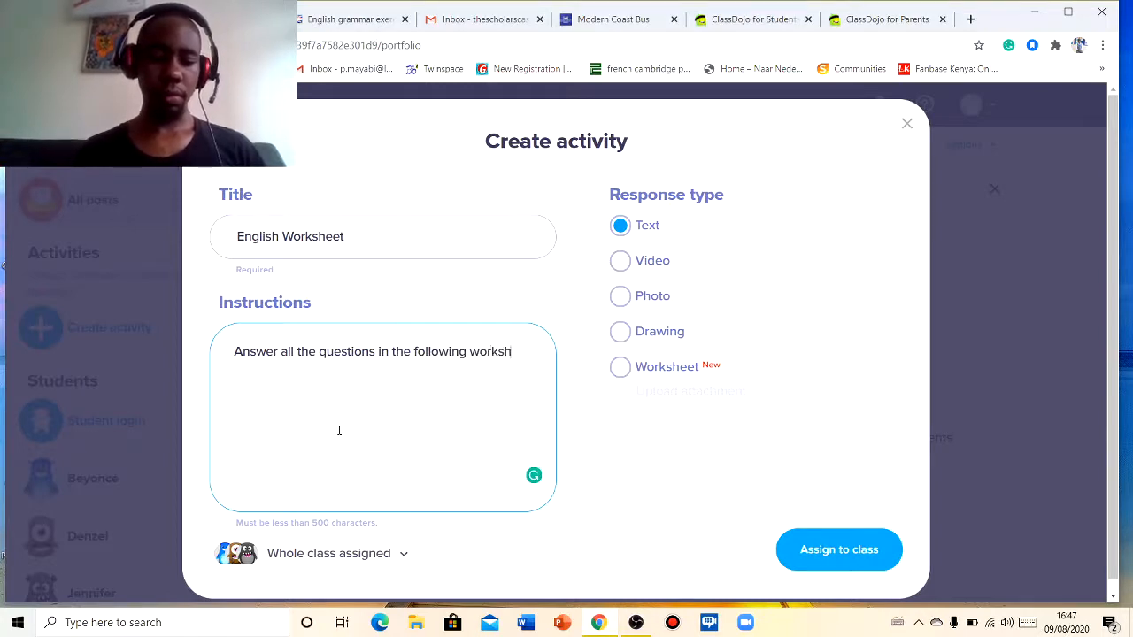
{"action": "type", "text": "eet."}
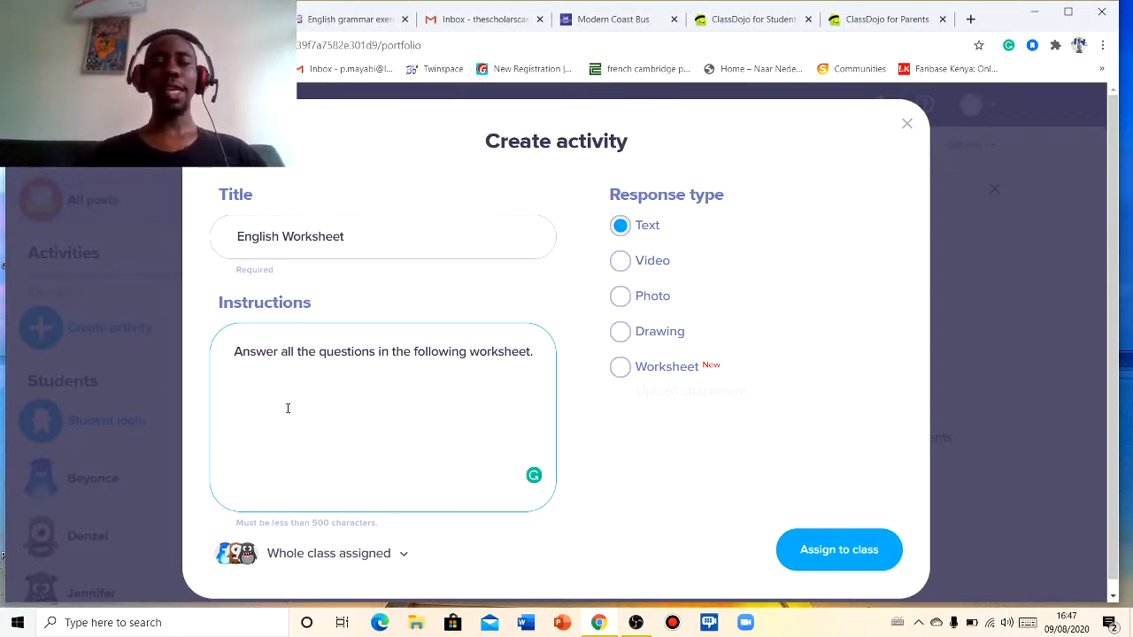
- Copy the link of the Present continuous worksheets PDF from the grammar site and paste it into the activity instructions
{"action": "left_click", "coordinate": [354, 23]}
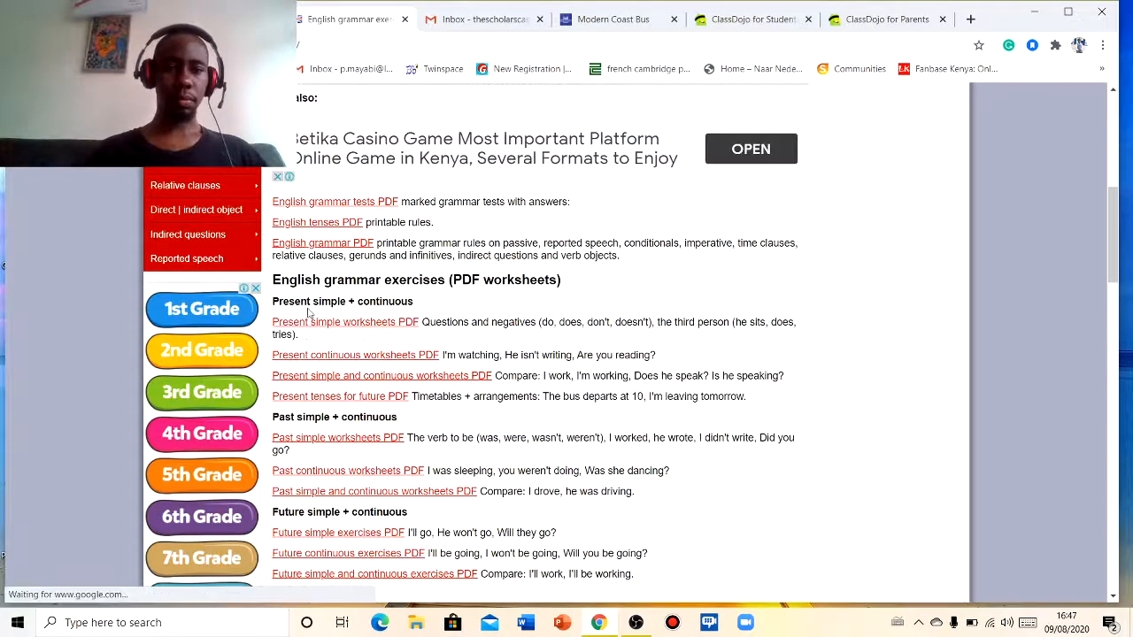
{"action": "right_click", "coordinate": [372, 361]}
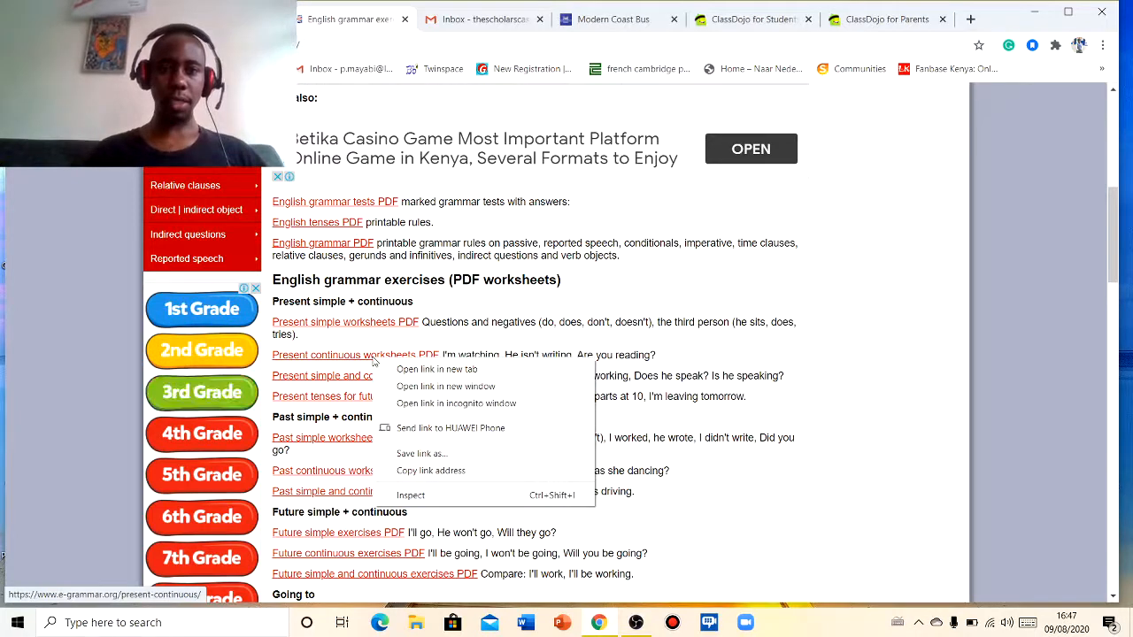
{"action": "left_click", "coordinate": [427, 471]}
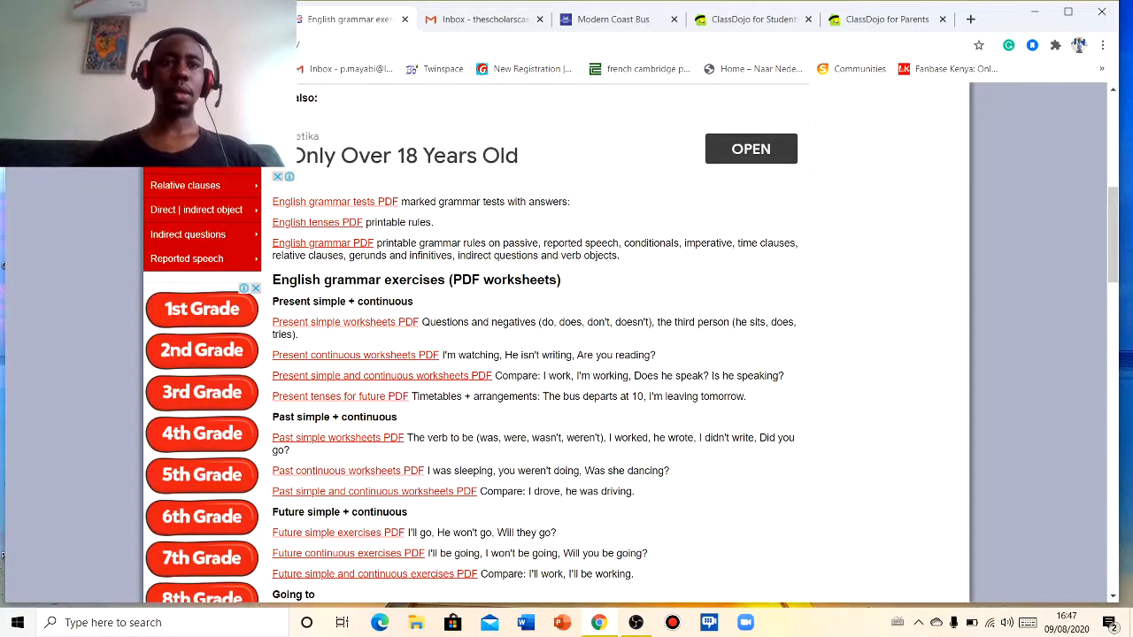
{"action": "key", "text": "alt+Tab"}
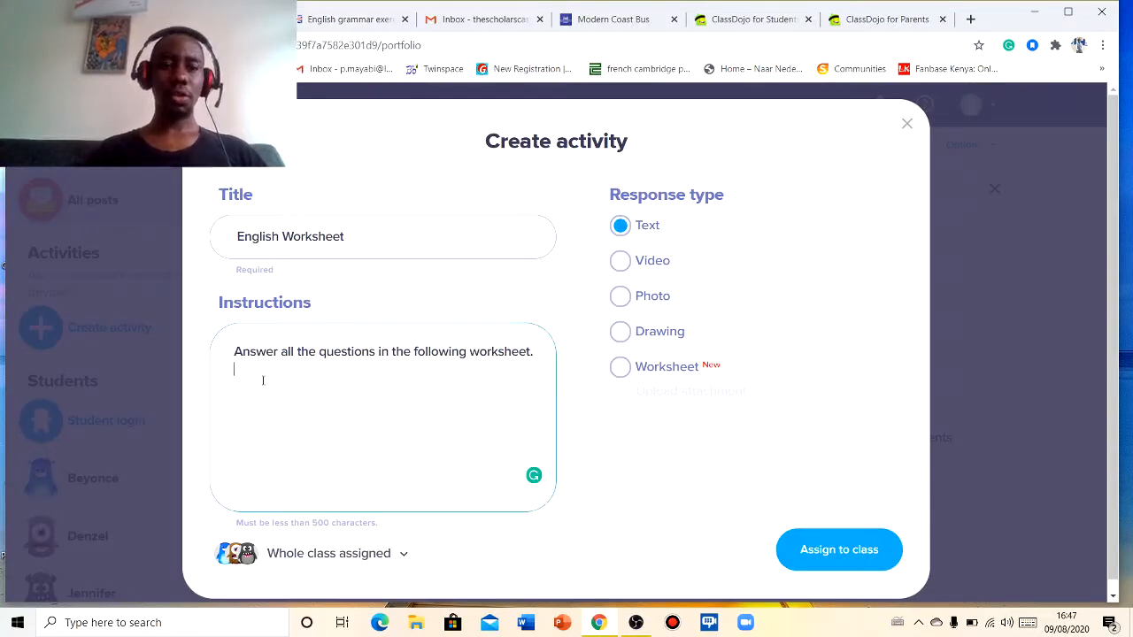
{"action": "type", "text": "https://www.e-grammar.org/present-continuous/"}
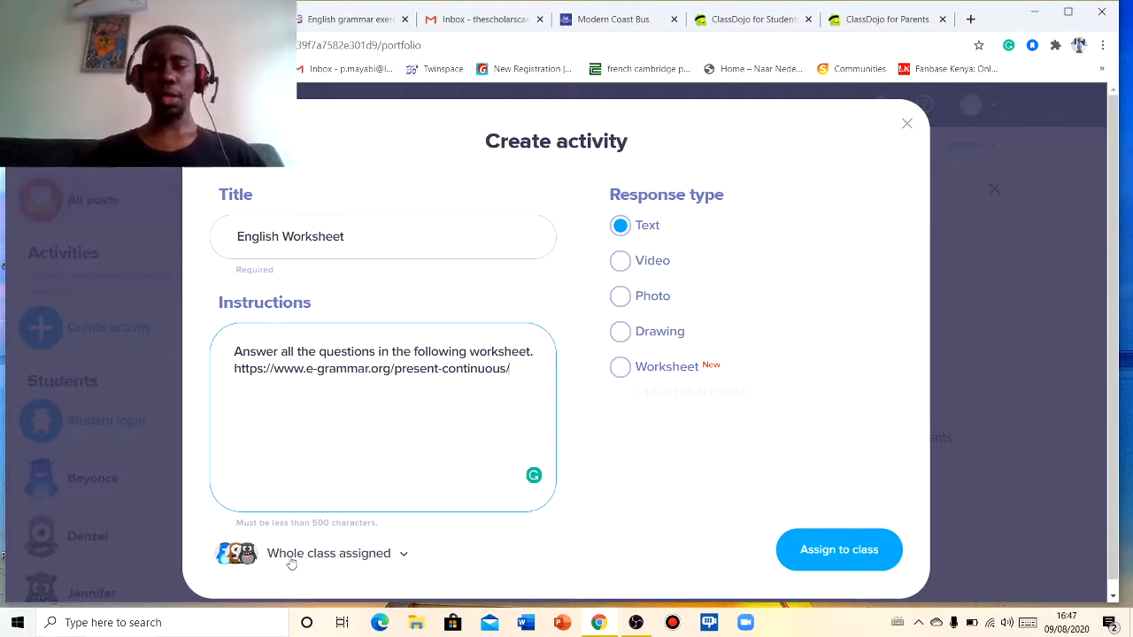
- Keep the whole class as the assigned students and assign the English Worksheet activity to the class
{"action": "left_click", "coordinate": [405, 558]}
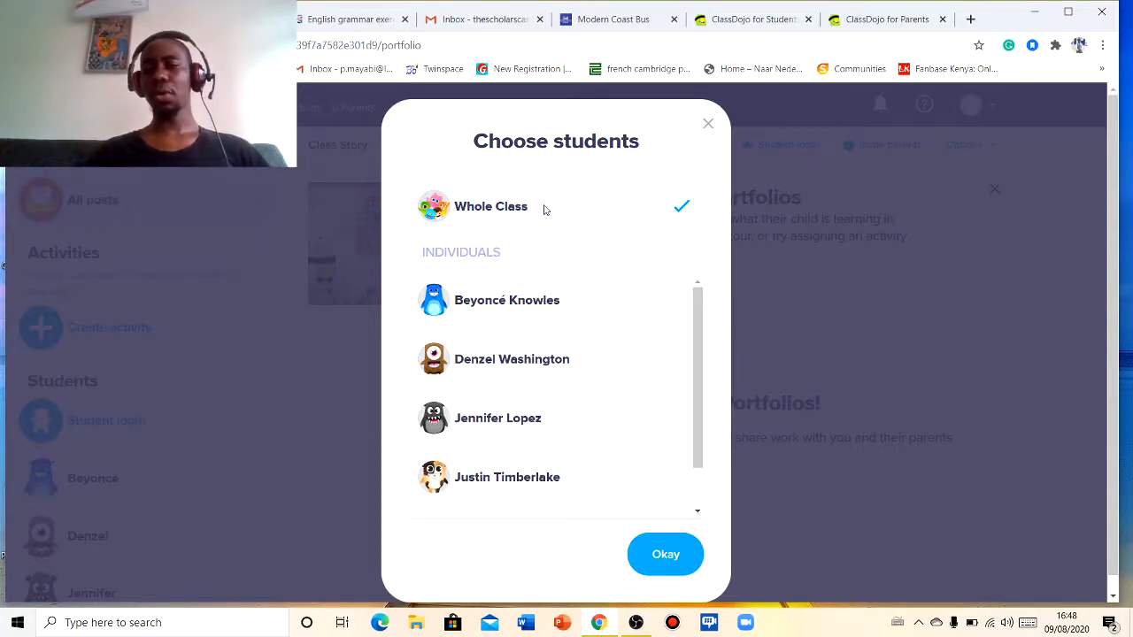
{"action": "left_click", "coordinate": [661, 553]}
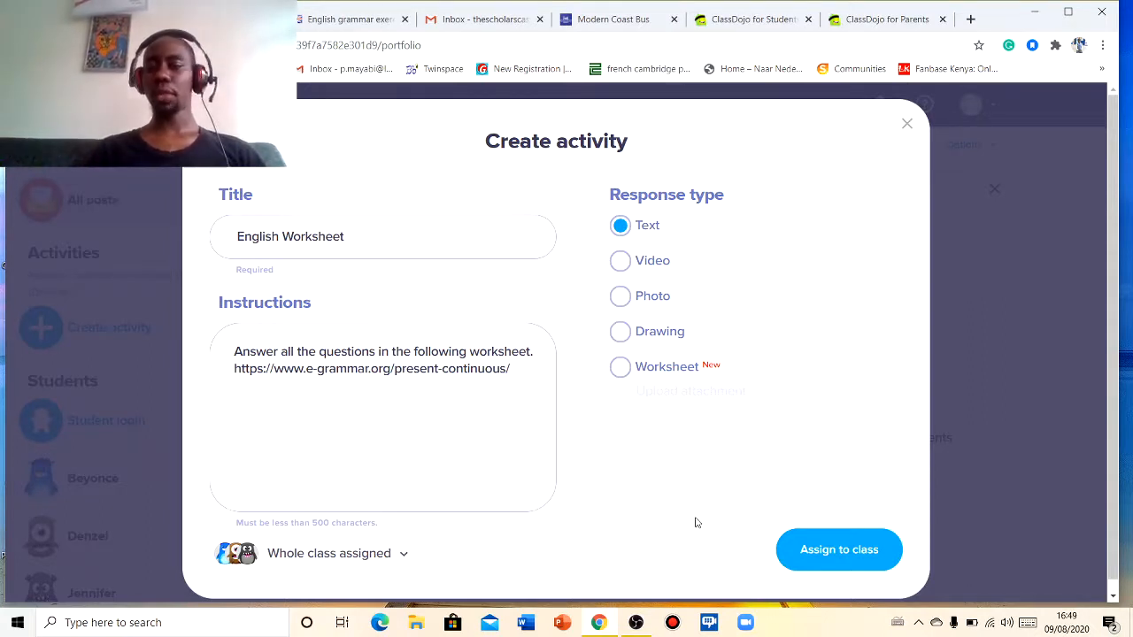
{"action": "left_click", "coordinate": [824, 559]}
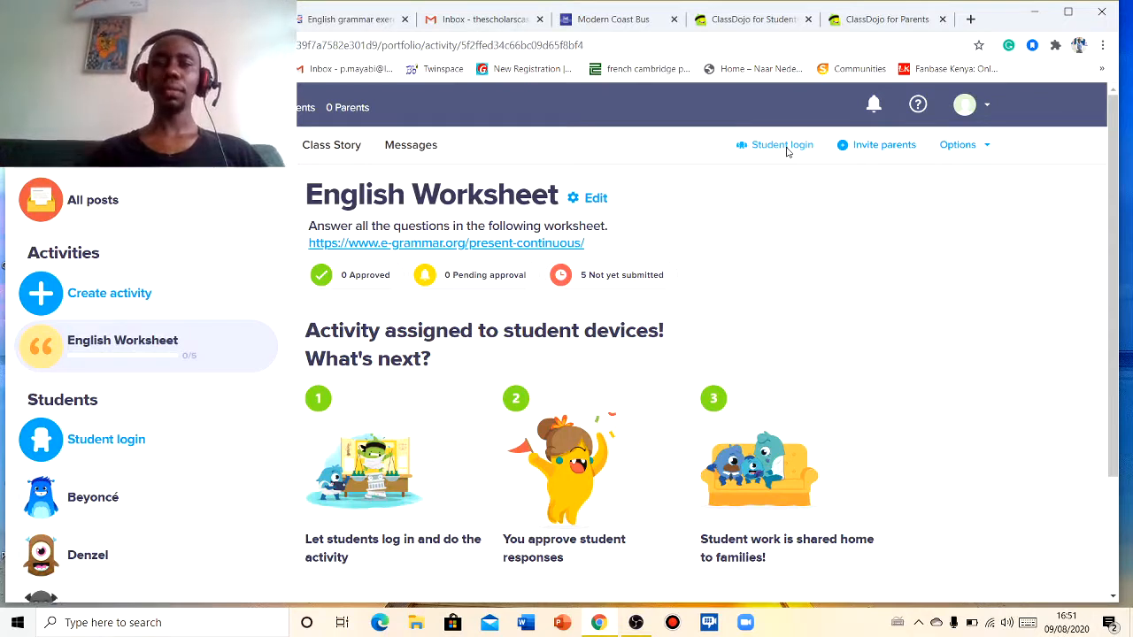
- Set up the classroom student login to use the text code sign-in method, then close the class settings
{"action": "left_click", "coordinate": [782, 146]}
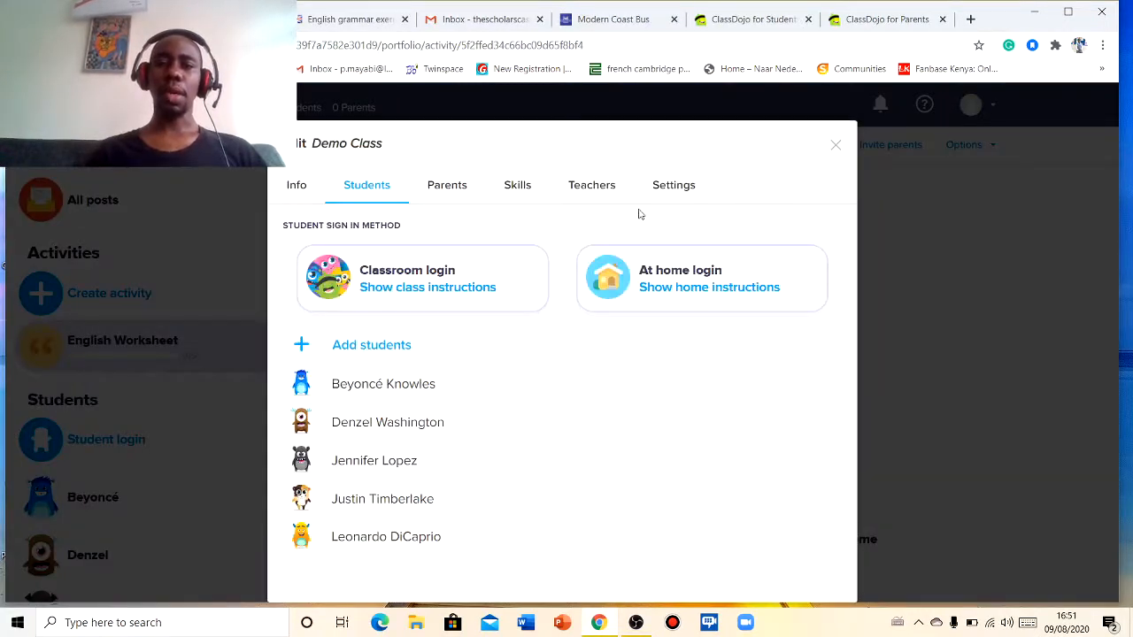
{"action": "left_click", "coordinate": [408, 289]}
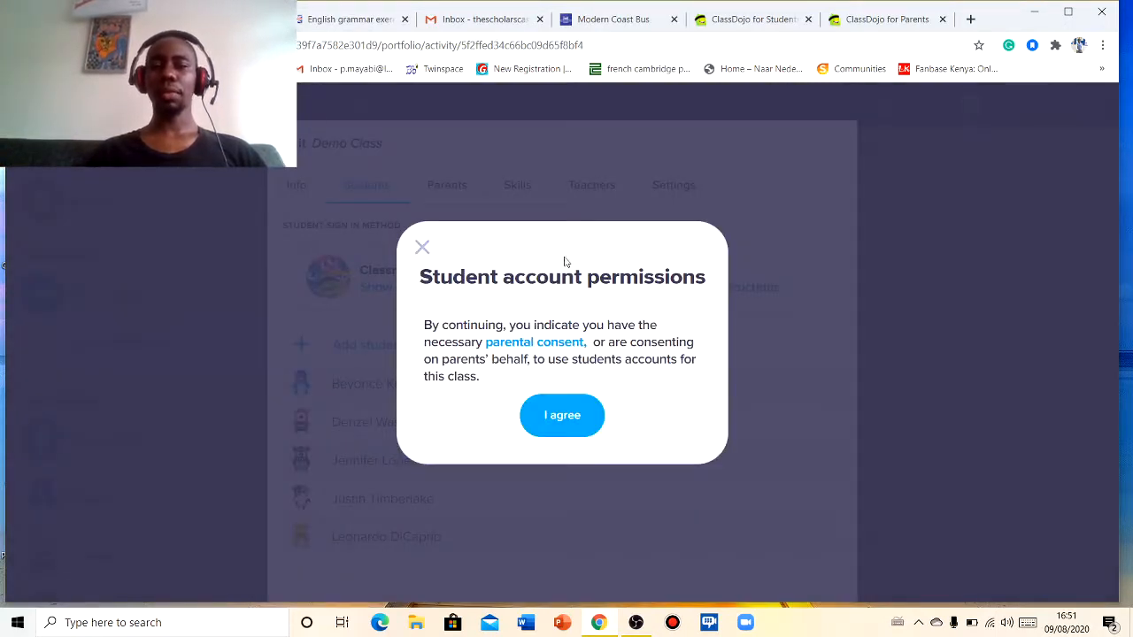
{"action": "left_click", "coordinate": [561, 416]}
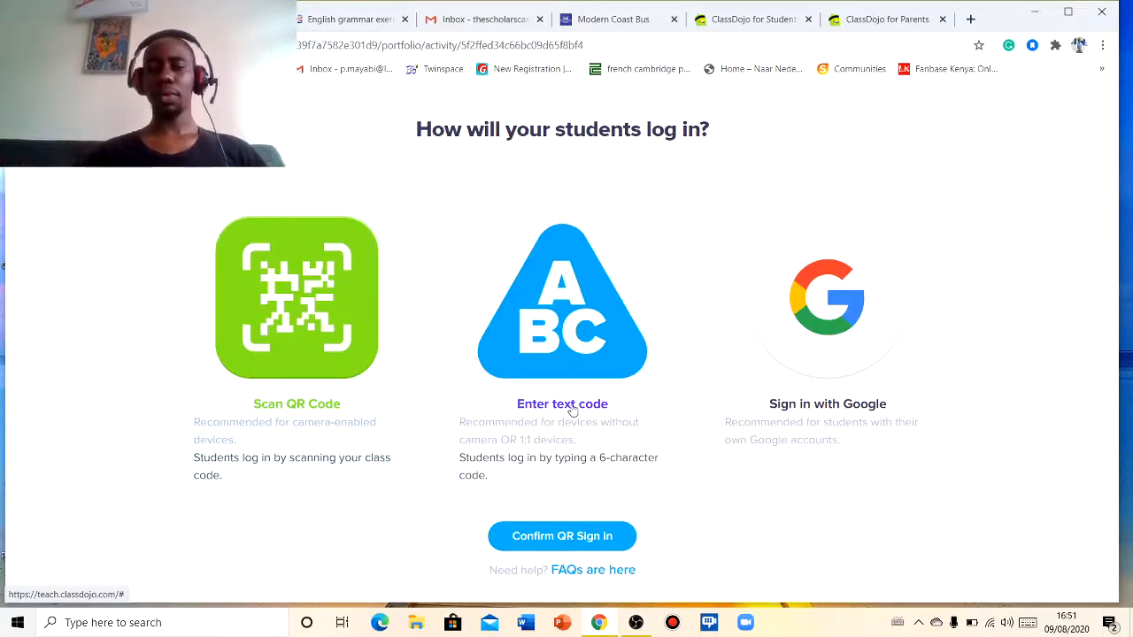
{"action": "left_click", "coordinate": [573, 411]}
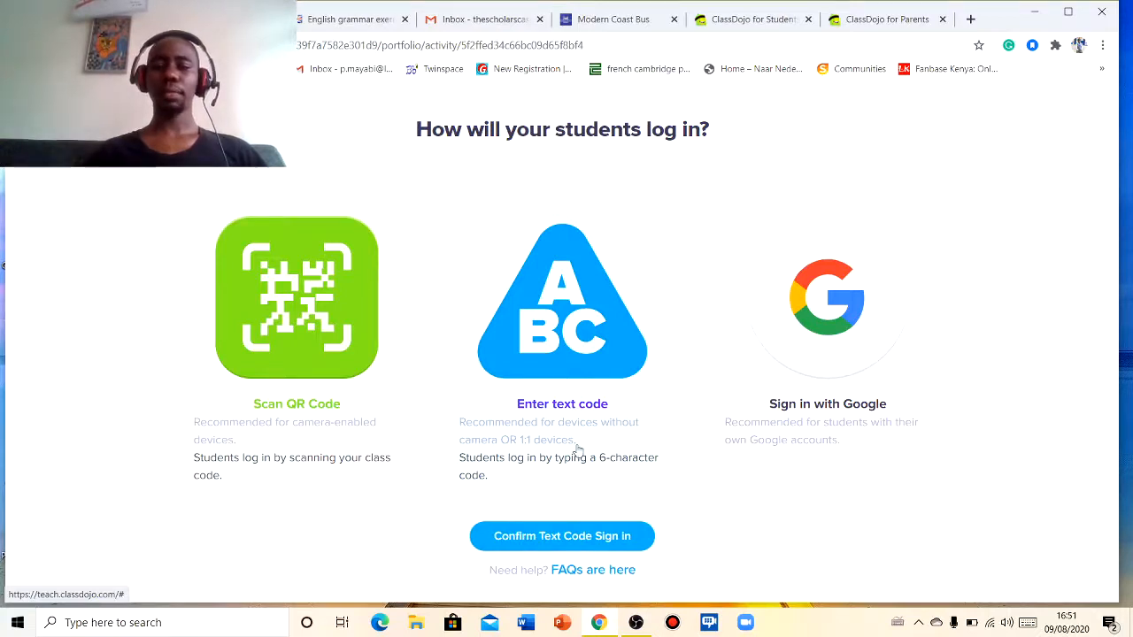
{"action": "left_click", "coordinate": [572, 539]}
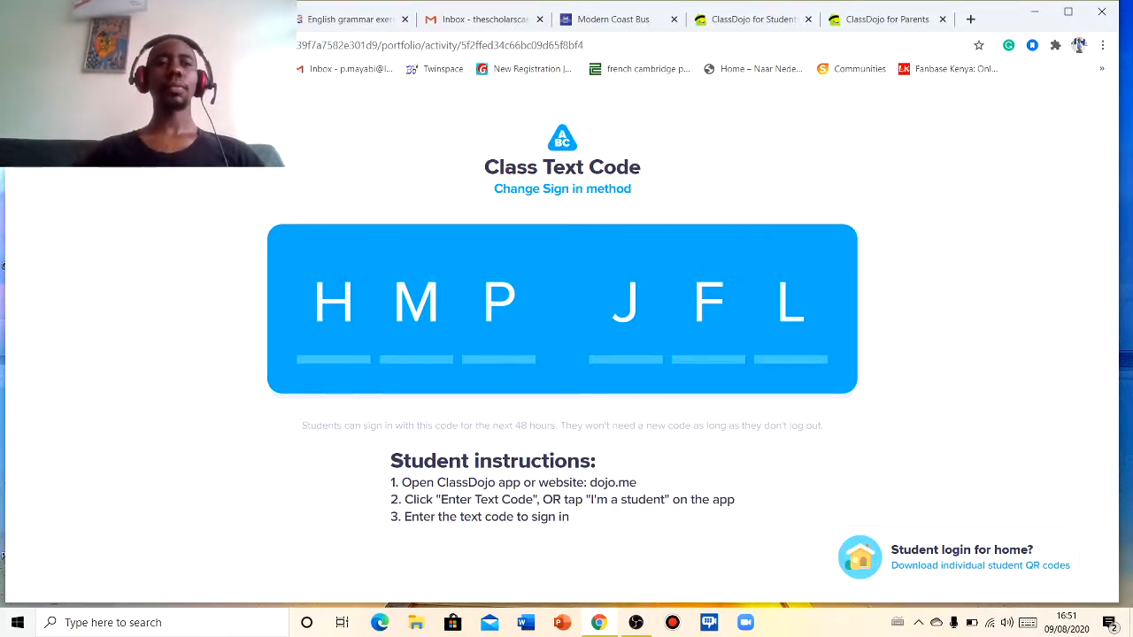
{"action": "key", "text": "Escape"}
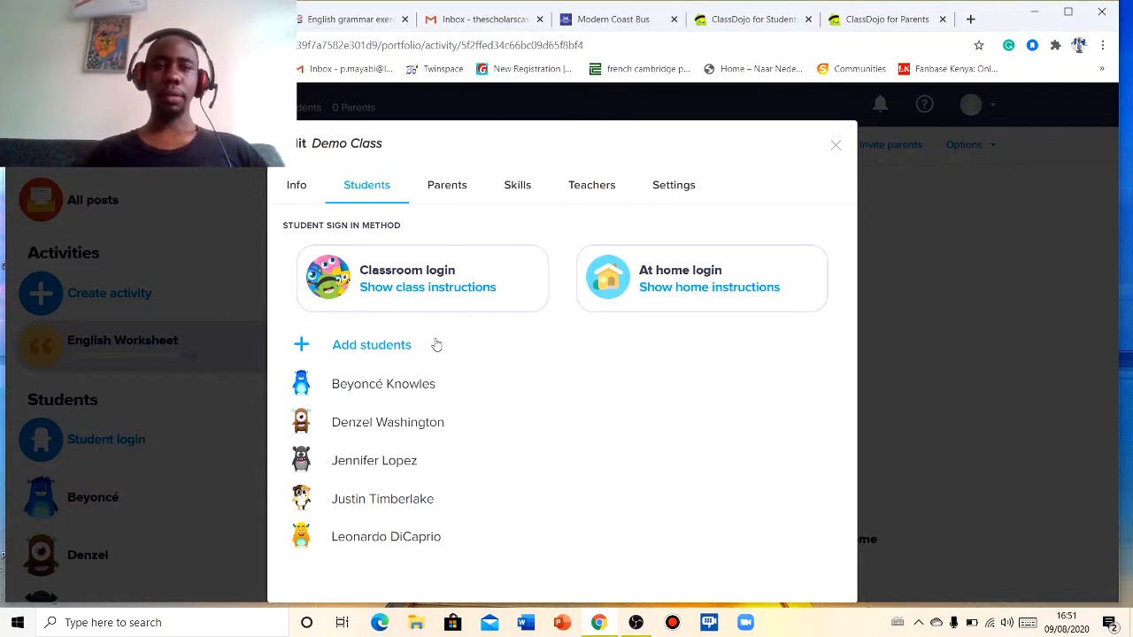
{"action": "left_click", "coordinate": [836, 146]}
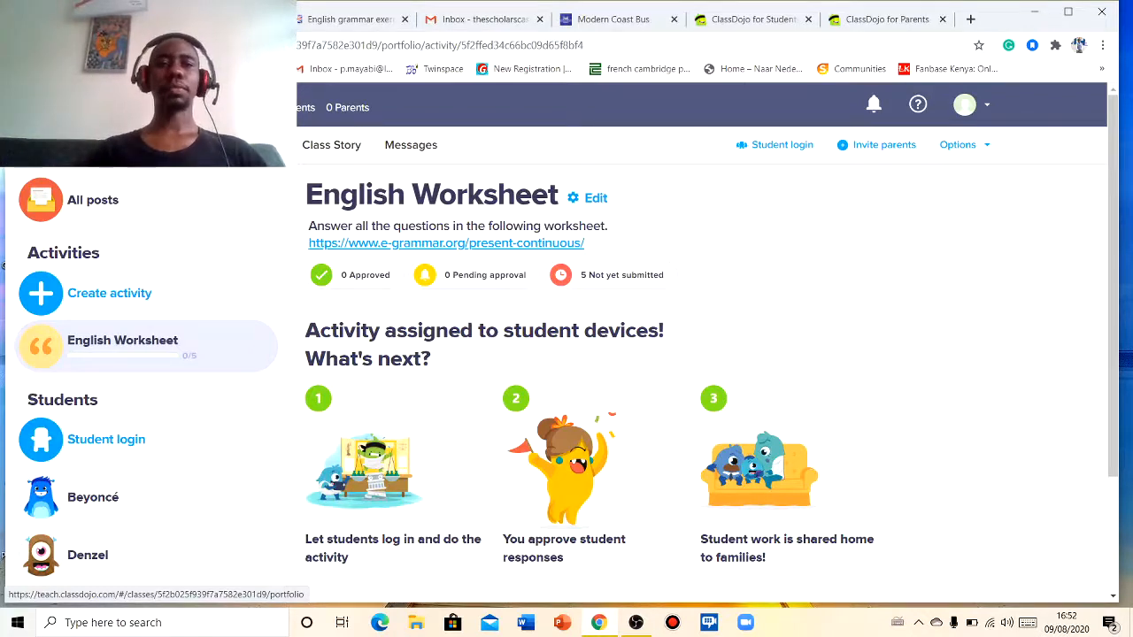
- Post 'We will have a CAT next friday' to the Class Story and allow students to comment
{"action": "left_click", "coordinate": [326, 152]}
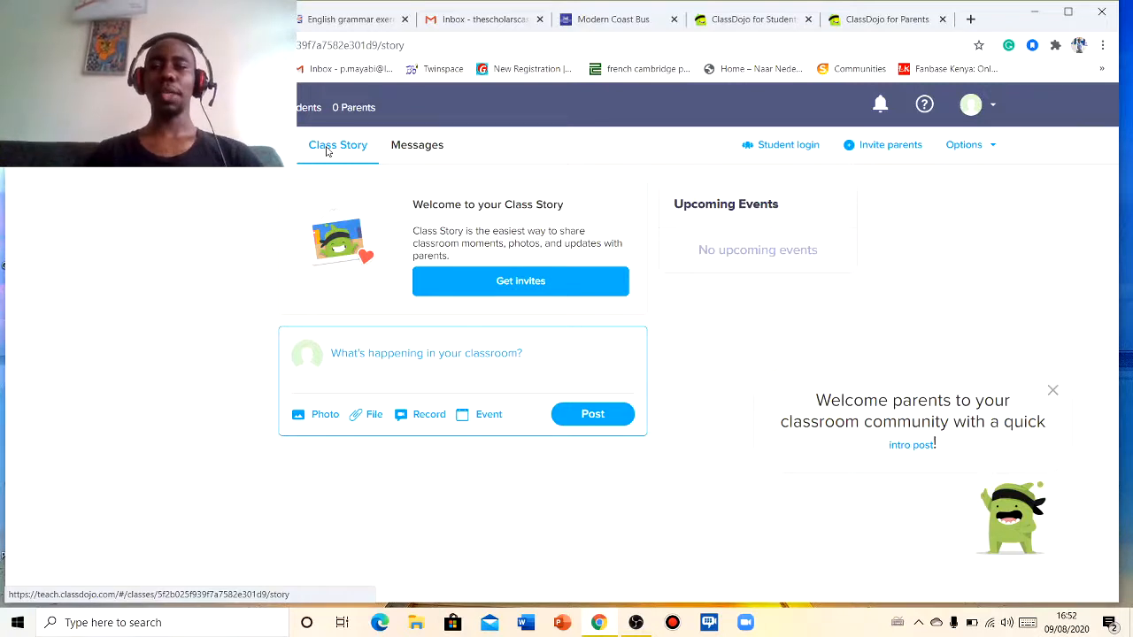
{"action": "left_click", "coordinate": [376, 356]}
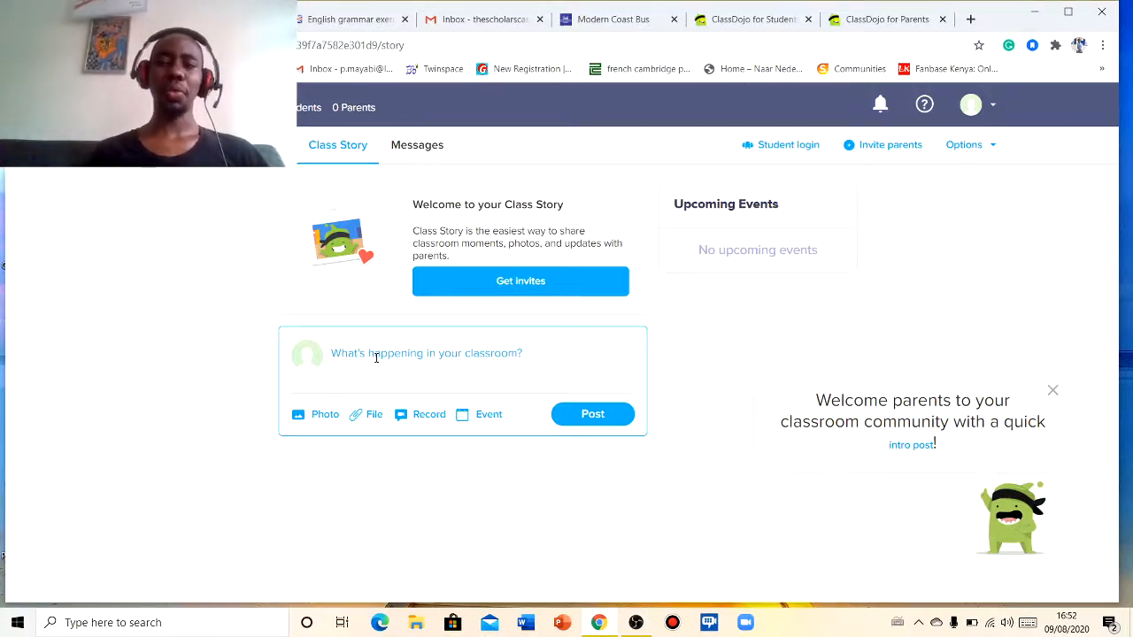
{"action": "type", "text": "We w"}
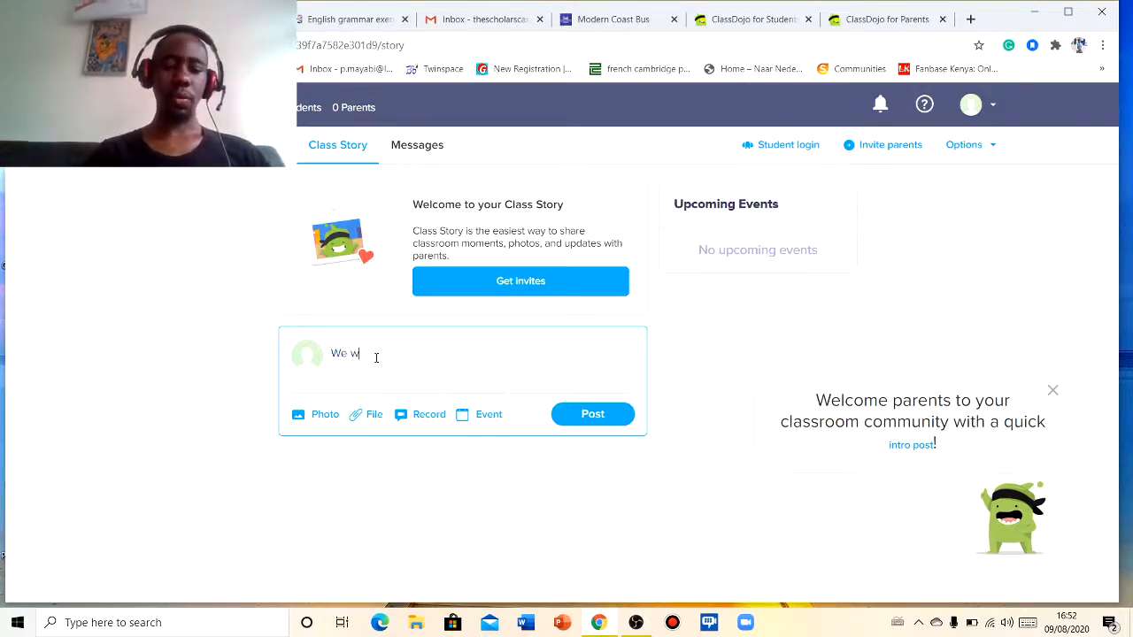
{"action": "type", "text": "ill hav"}
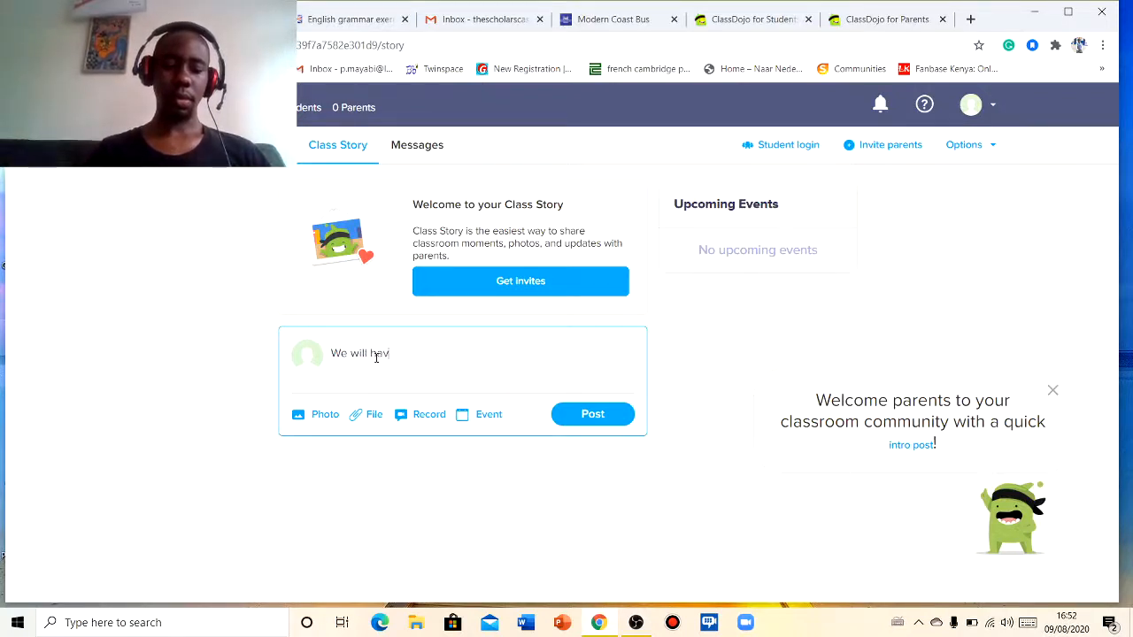
{"action": "type", "text": "e a"}
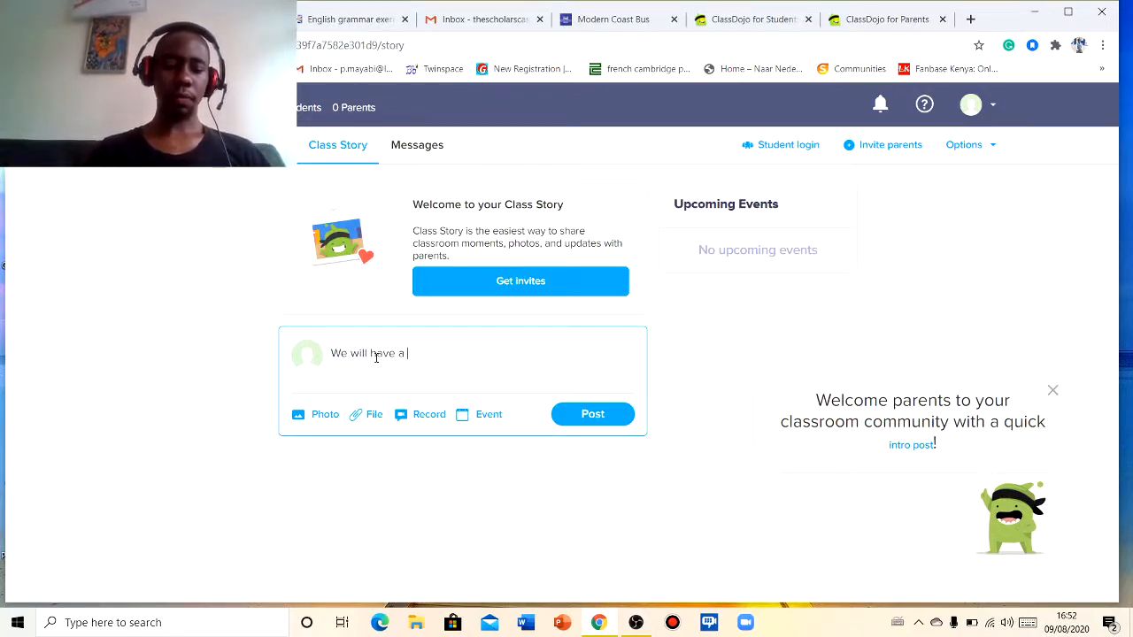
{"action": "type", "text": " CAT"}
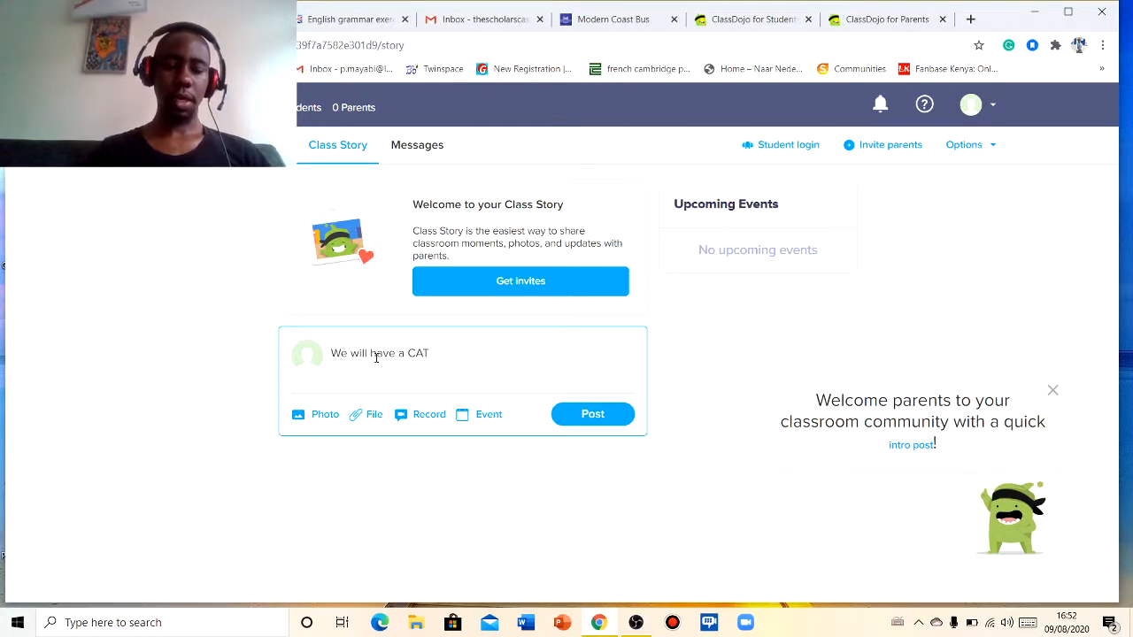
{"action": "type", "text": " next fr"}
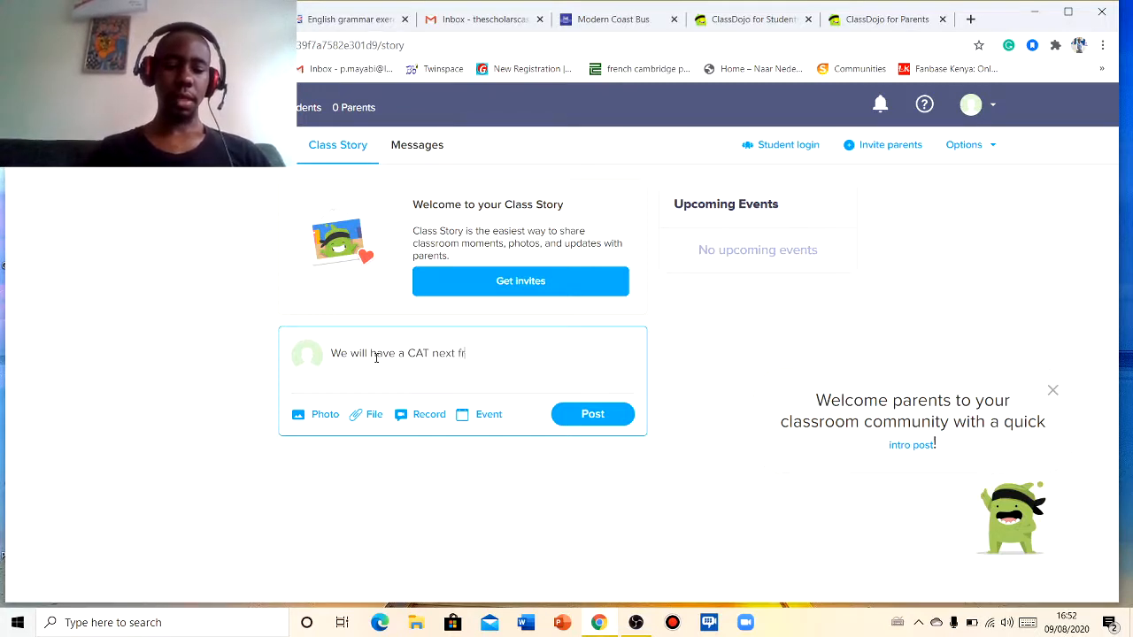
{"action": "type", "text": "iday"}
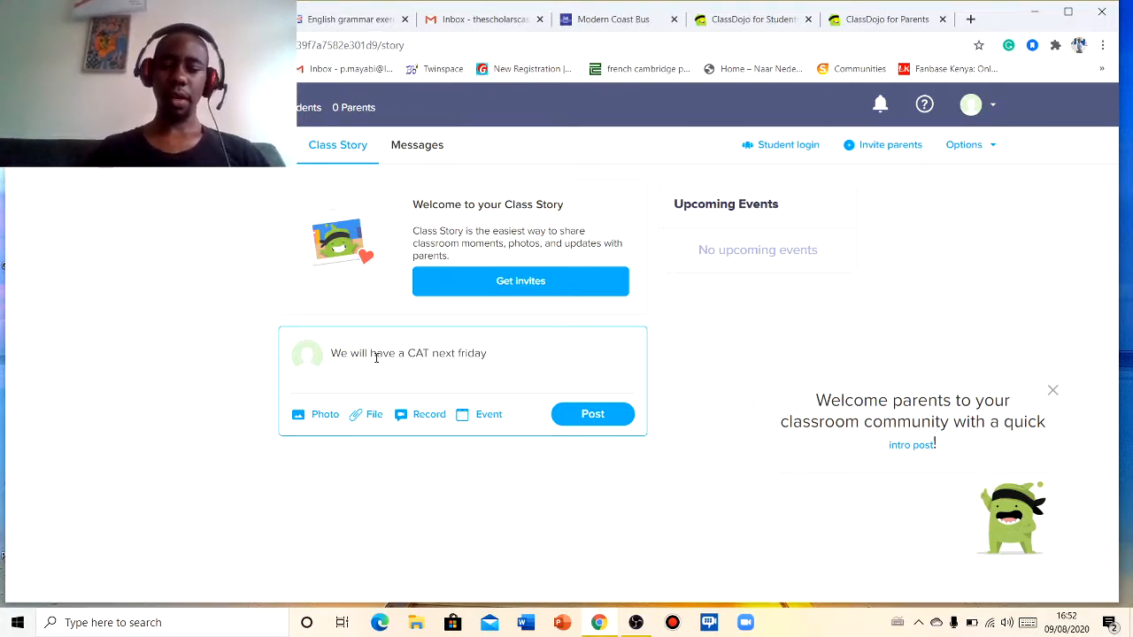
{"action": "left_click", "coordinate": [595, 416]}
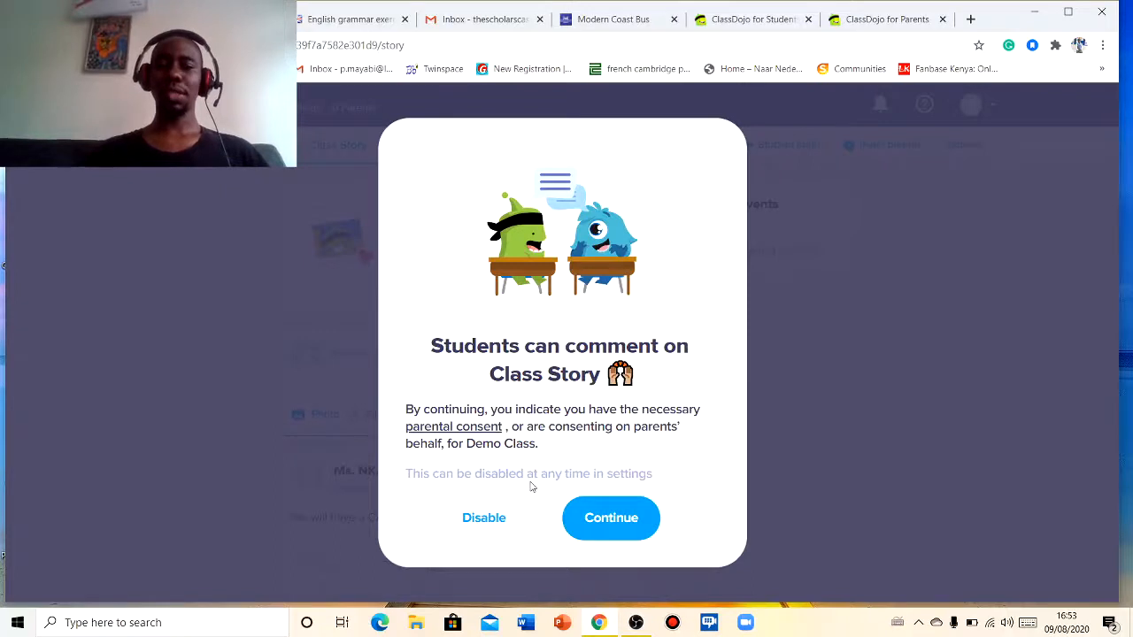
{"action": "left_click", "coordinate": [597, 512]}
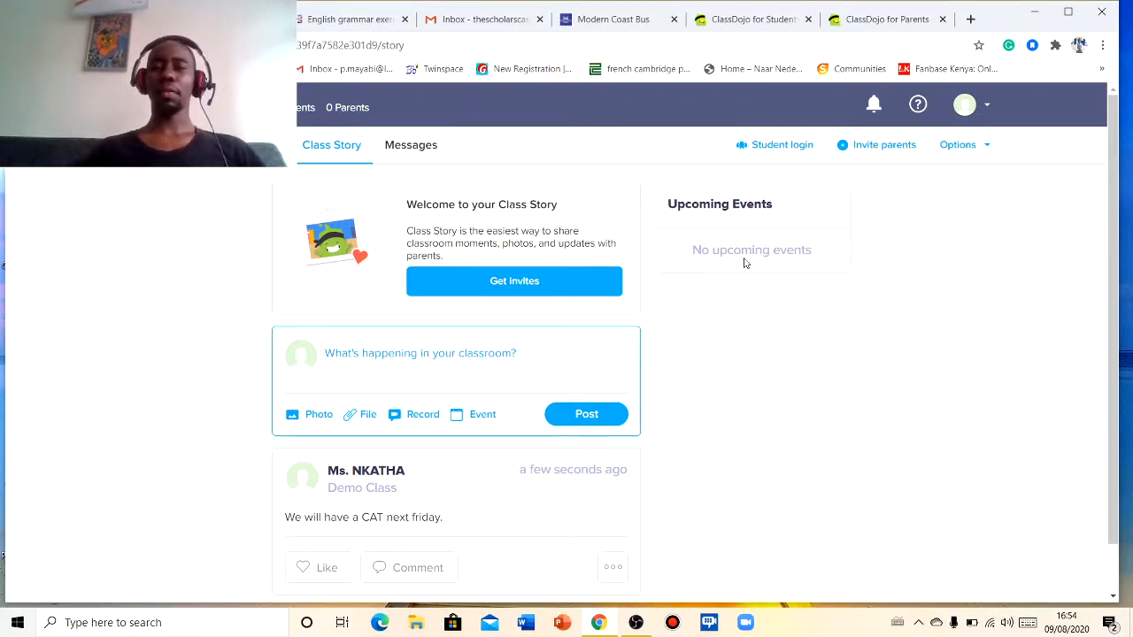
- Open the Messages section to view parent messaging
{"action": "left_click", "coordinate": [419, 149]}
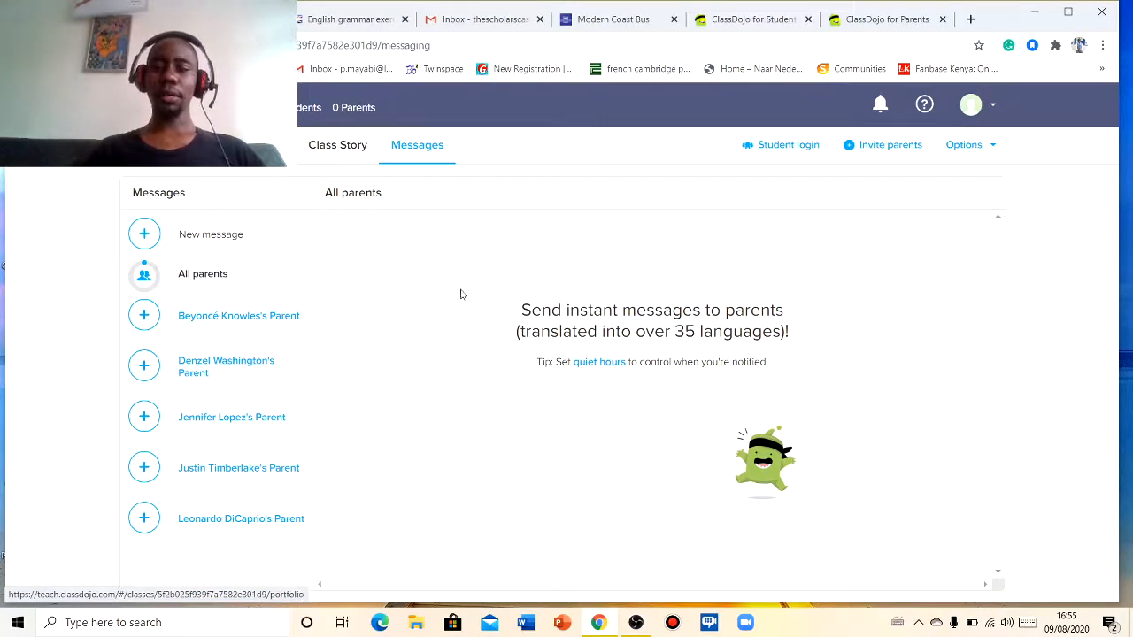
{"action": "left_click", "coordinate": [635, 623]}
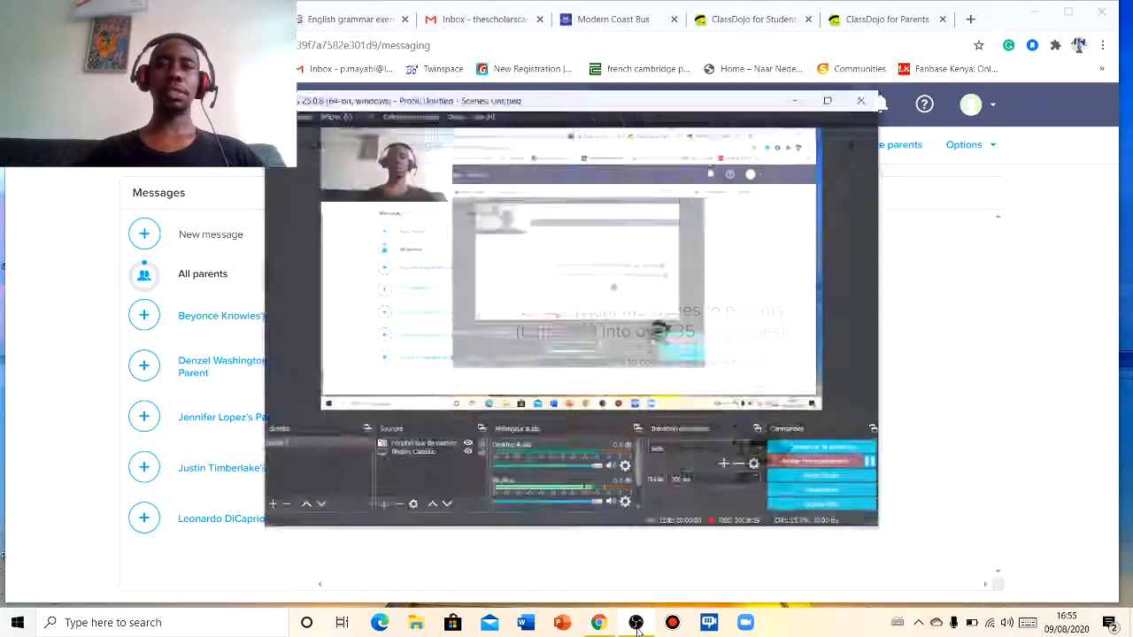